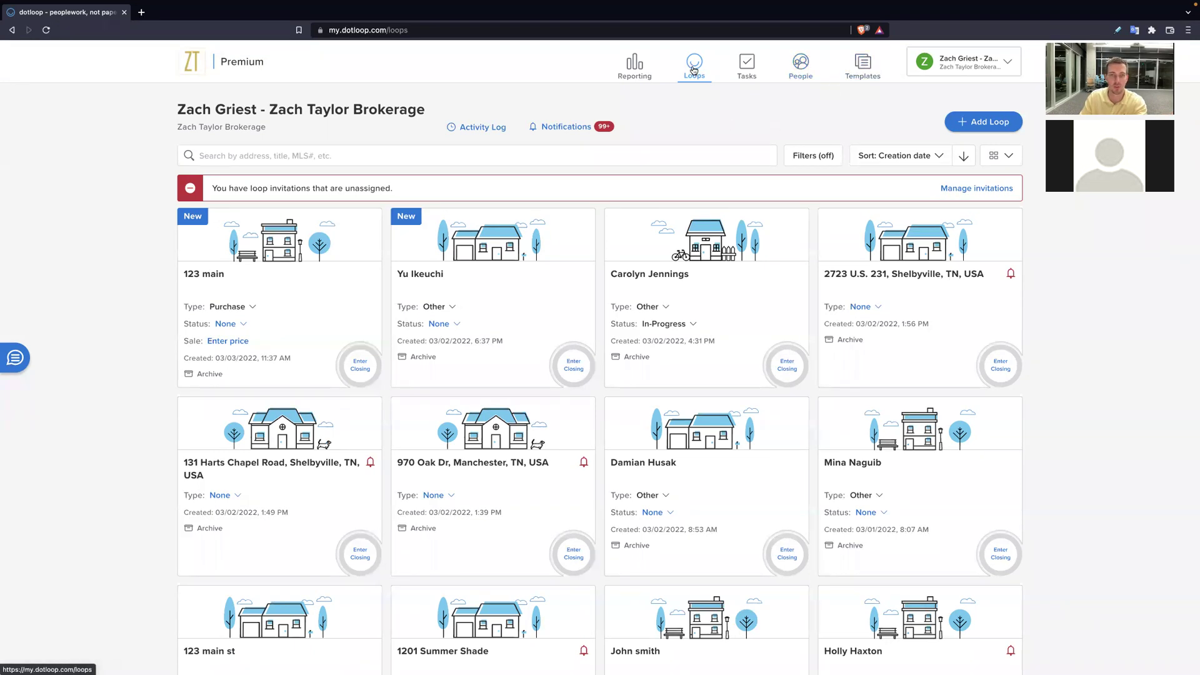
- Review the trusted escrow/title providers in People, browse the providers available to add, and close the provider dialogs
left_click(803, 63)
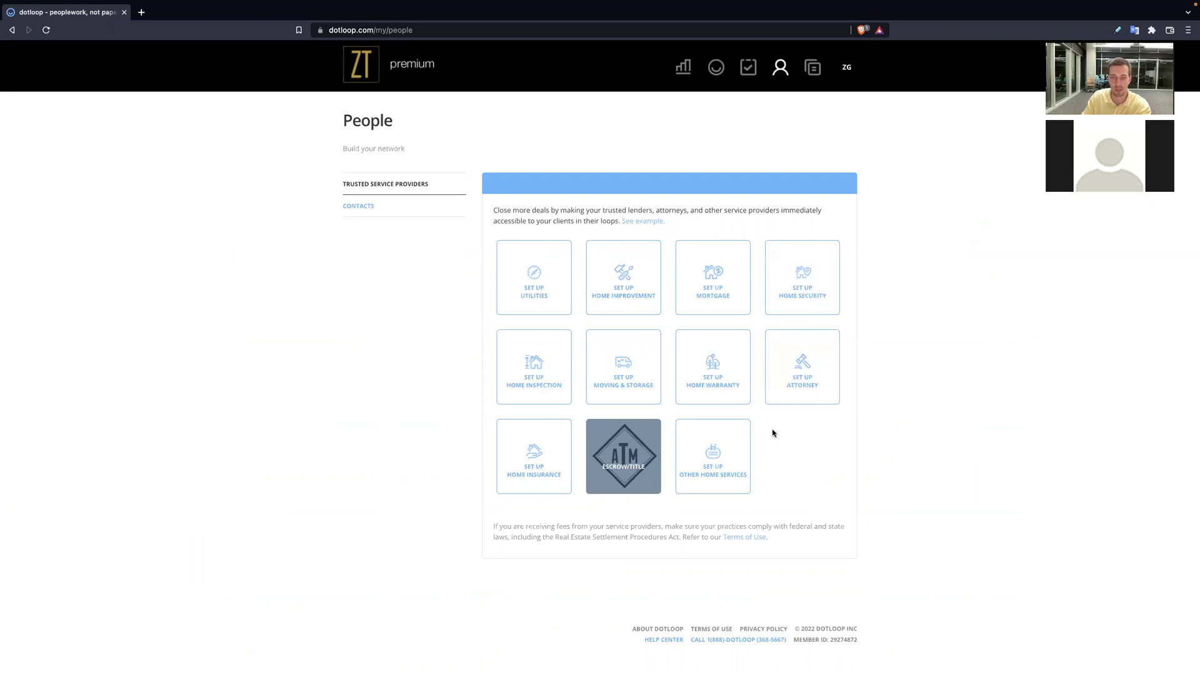
left_click(643, 436)
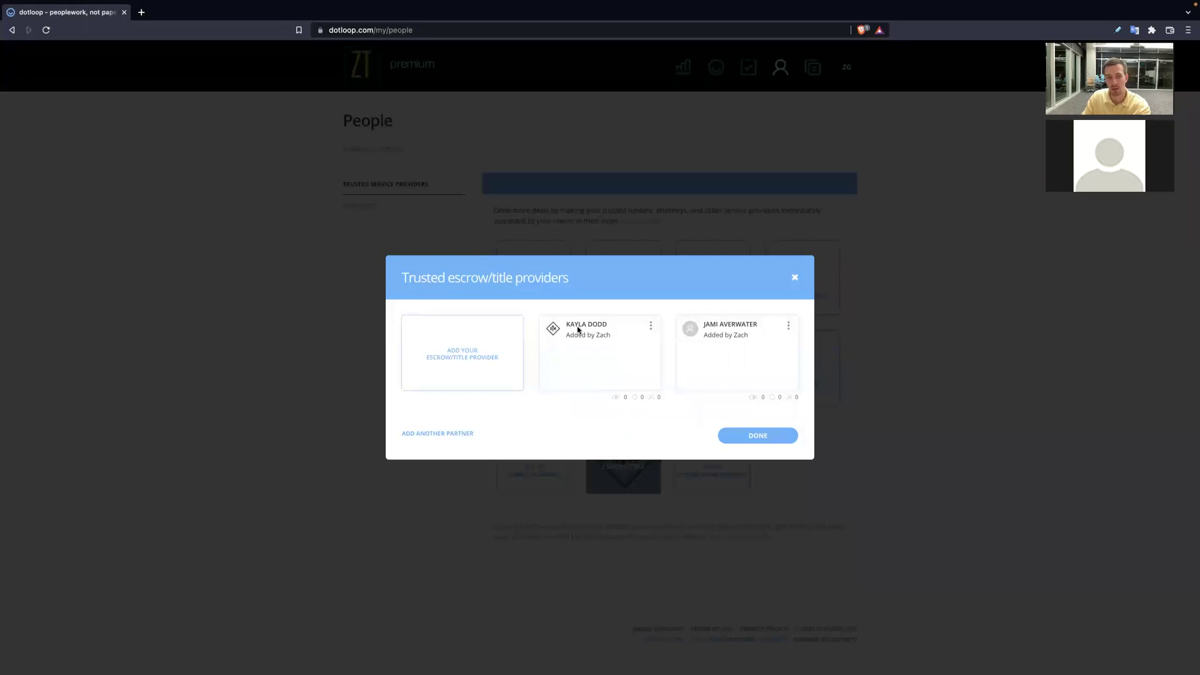
left_click(463, 355)
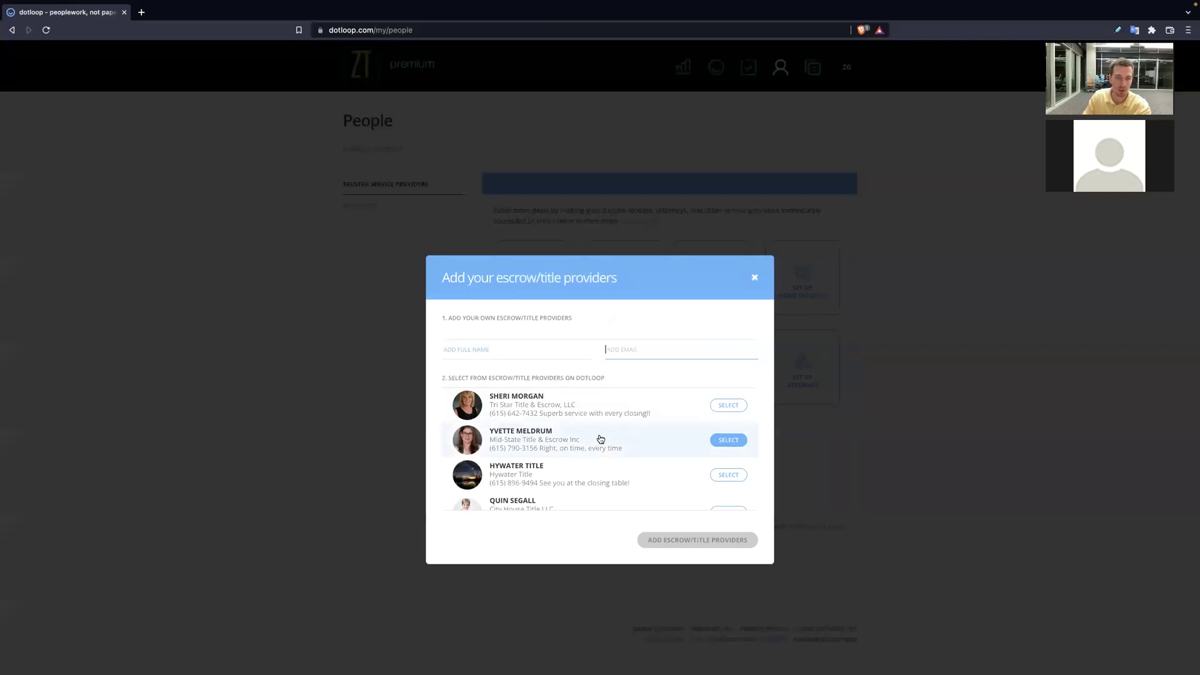
scroll(600, 473, "down", 1)
scroll(601, 474, "down", 10)
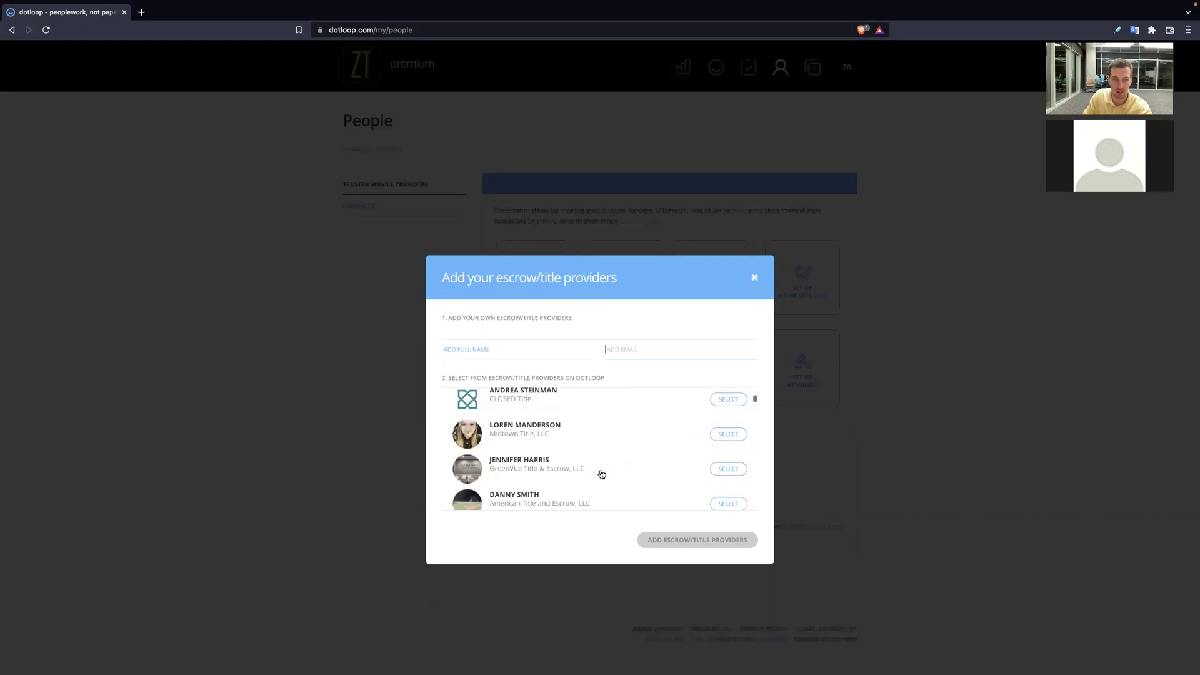
scroll(601, 474, "up", 10)
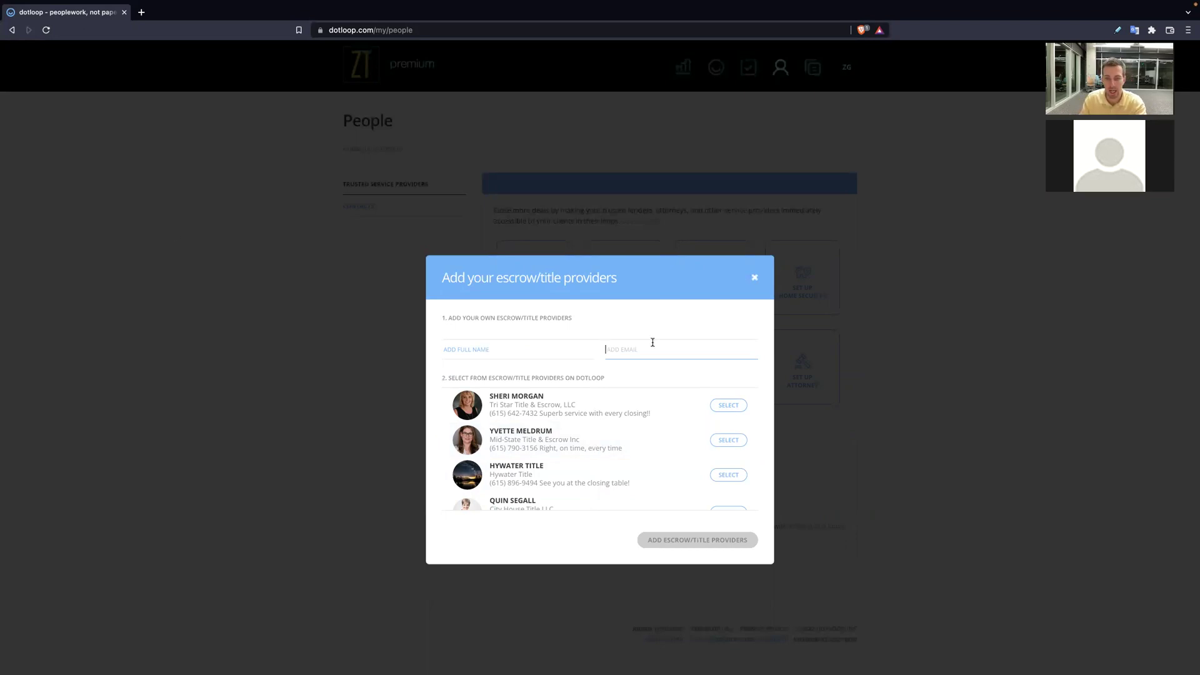
left_click(752, 273)
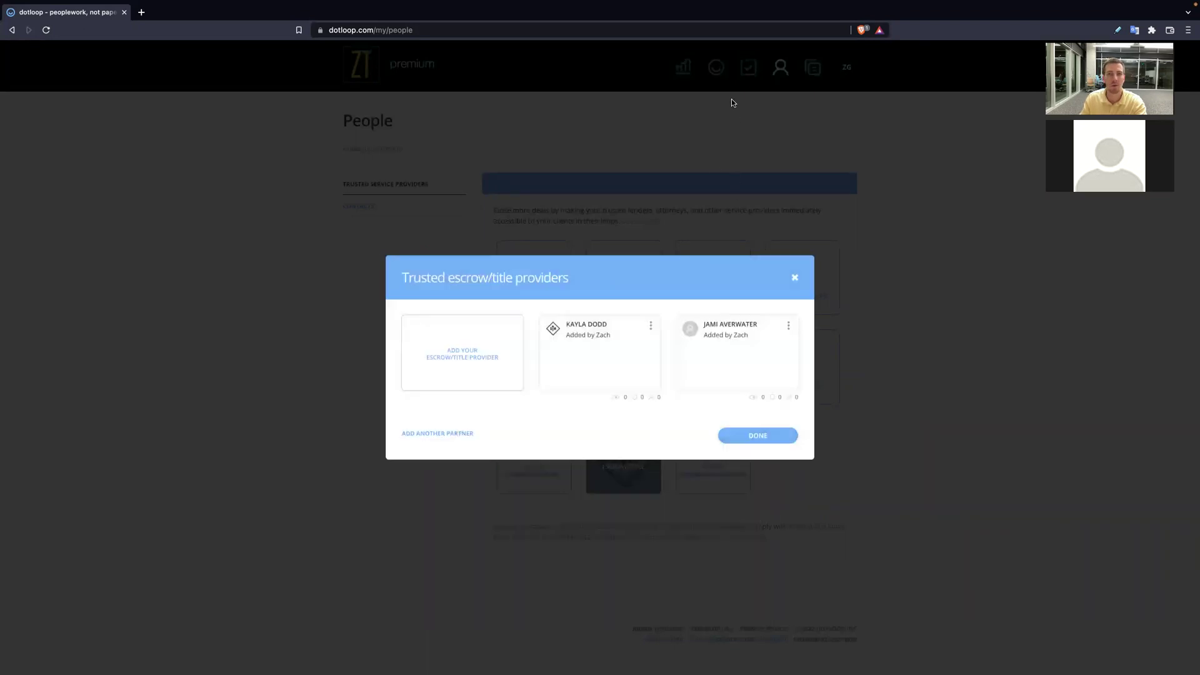
left_click(797, 275)
- In the 123 main loop, view the escrow/title provider contact form with the first provider selected for an information request, and close it
left_click(719, 69)
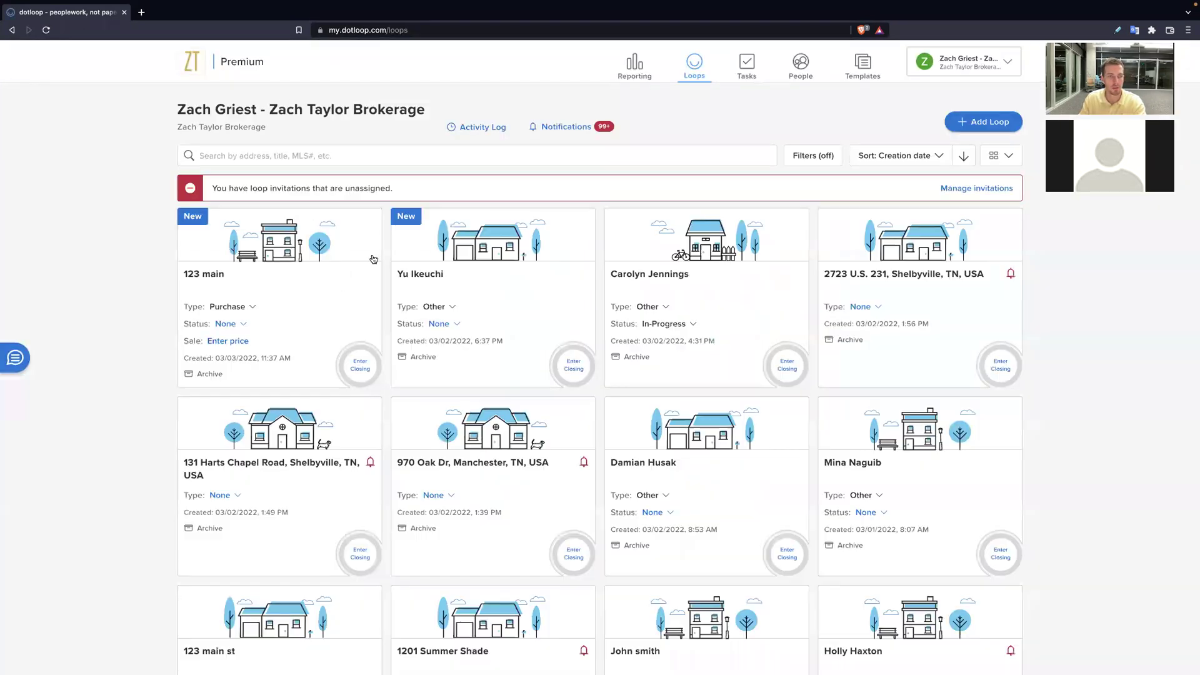
left_click(215, 275)
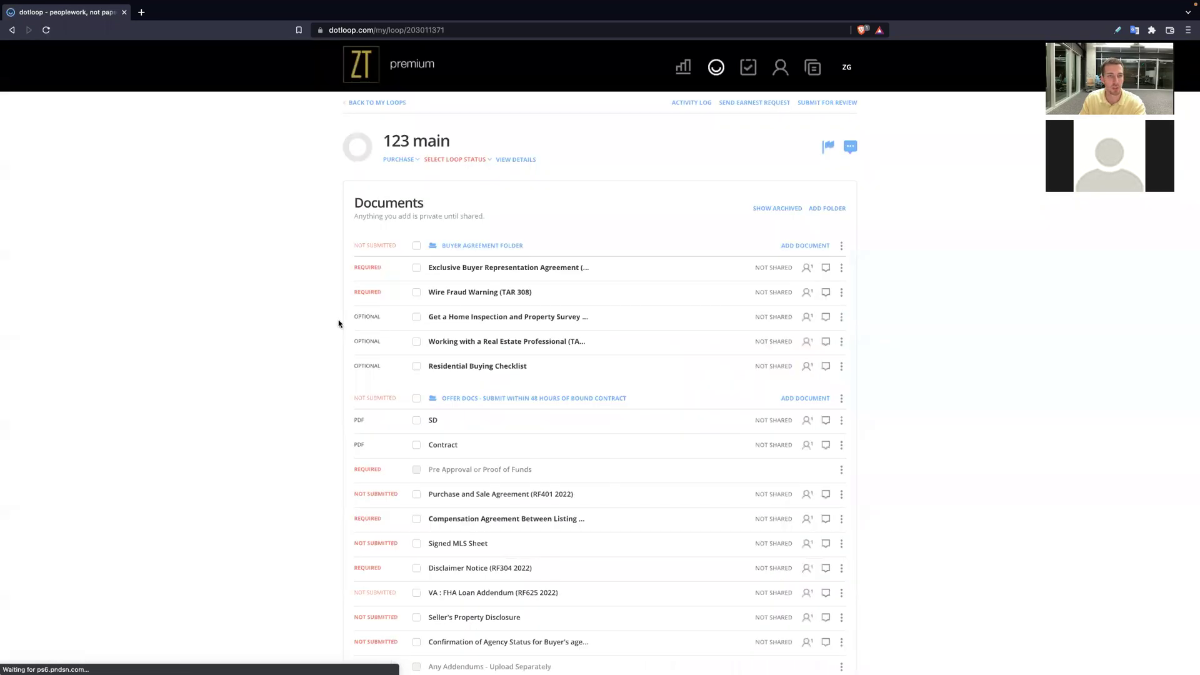
scroll(343, 325, "down", 2)
scroll(341, 325, "down", 7)
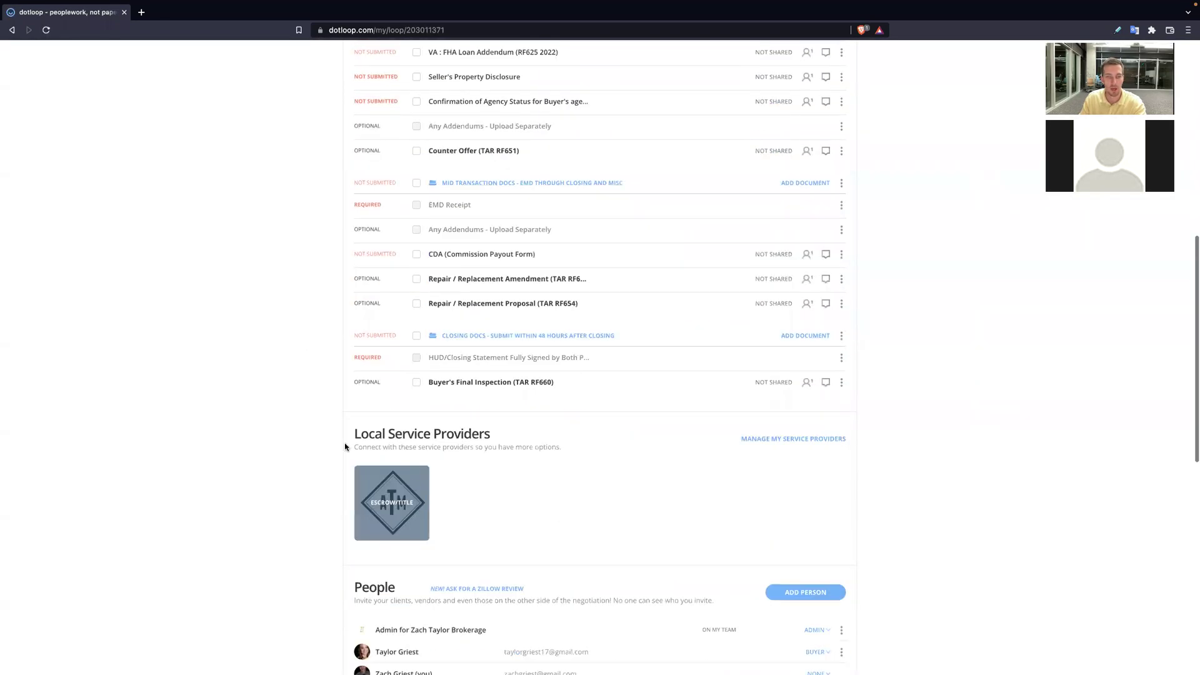
left_click(408, 494)
left_click(512, 399)
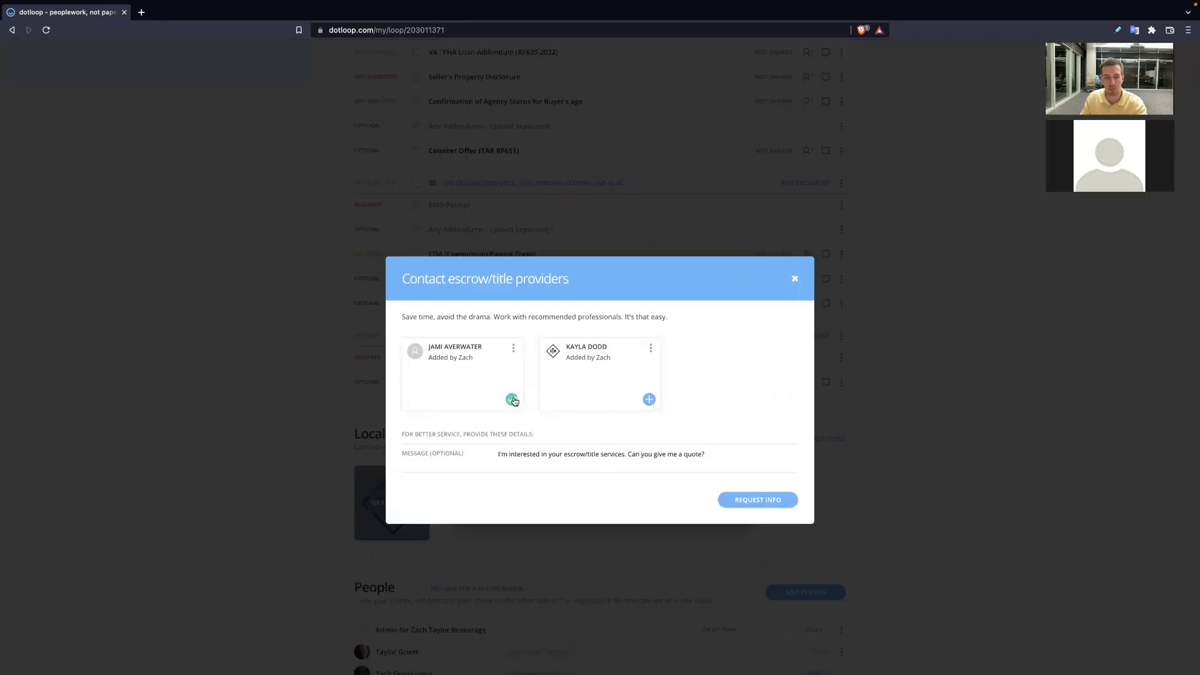
left_click(758, 500)
left_click(795, 279)
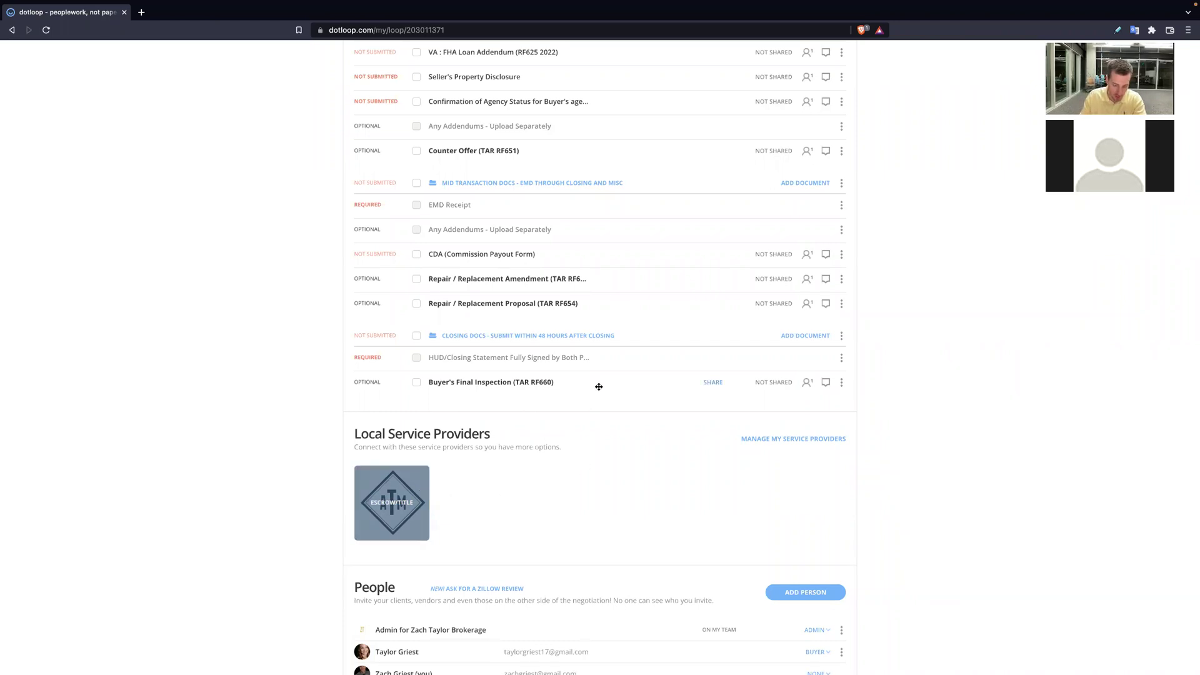
- View the Special Stipulations section of the loop's Purchase and Sale Agreement (RF401 2022) and return to the loop
scroll(644, 356, "up", 9)
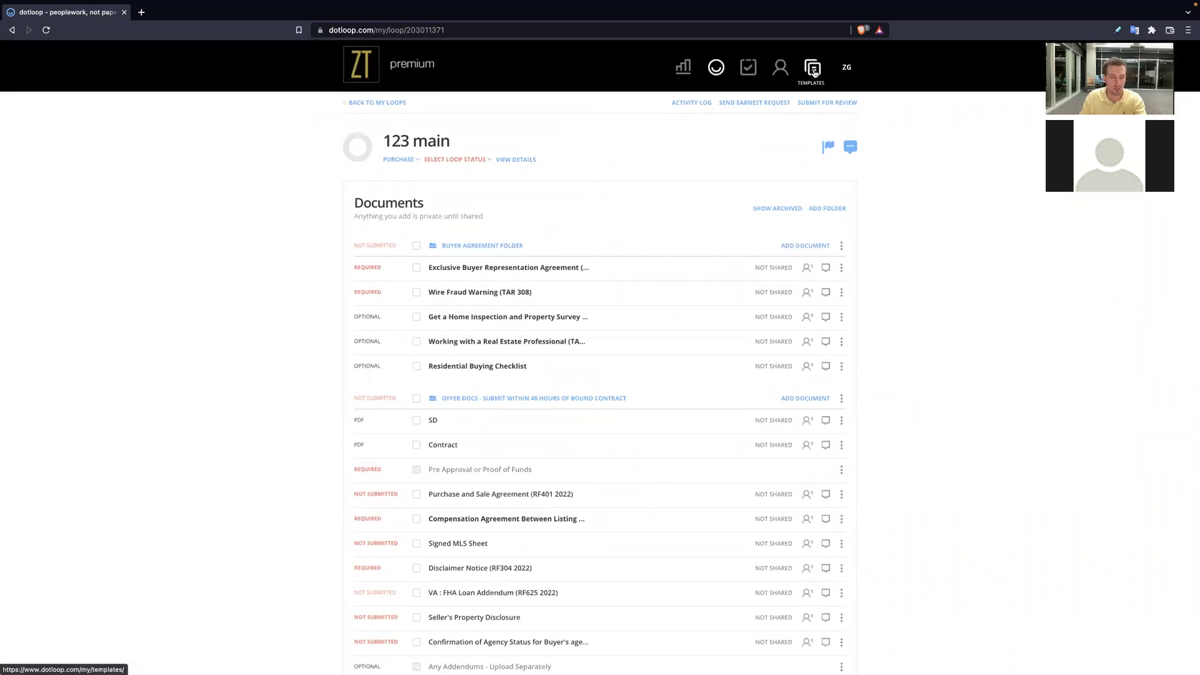
left_click(505, 494)
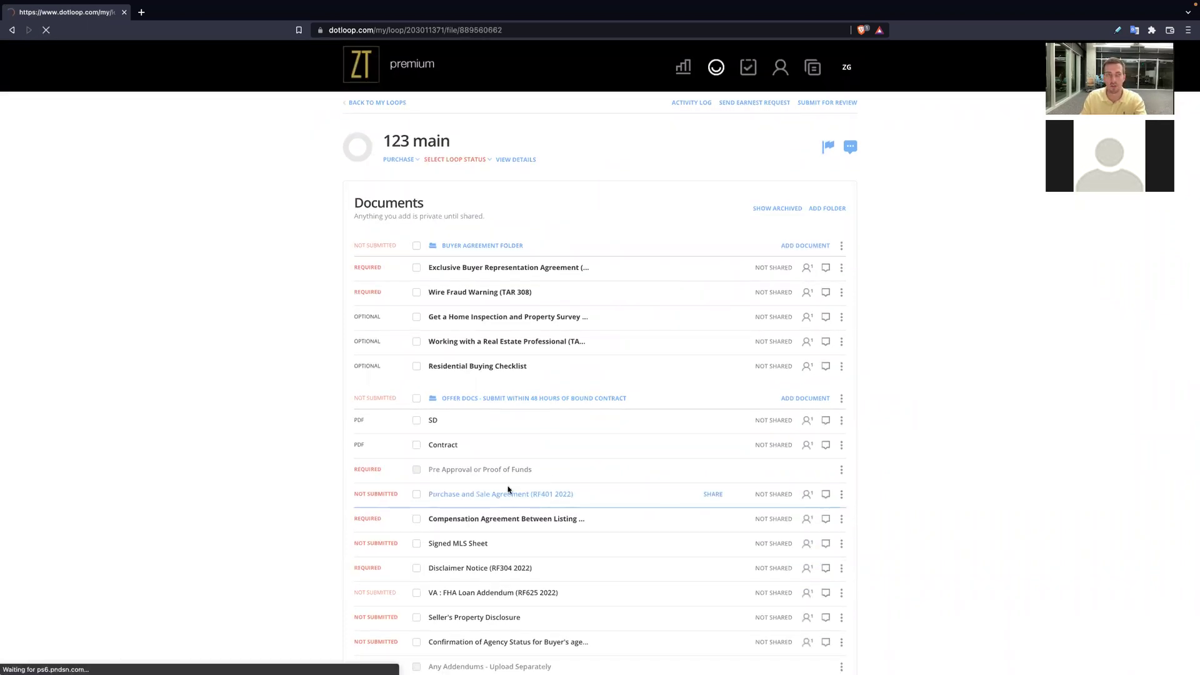
scroll(486, 445, "down", 20)
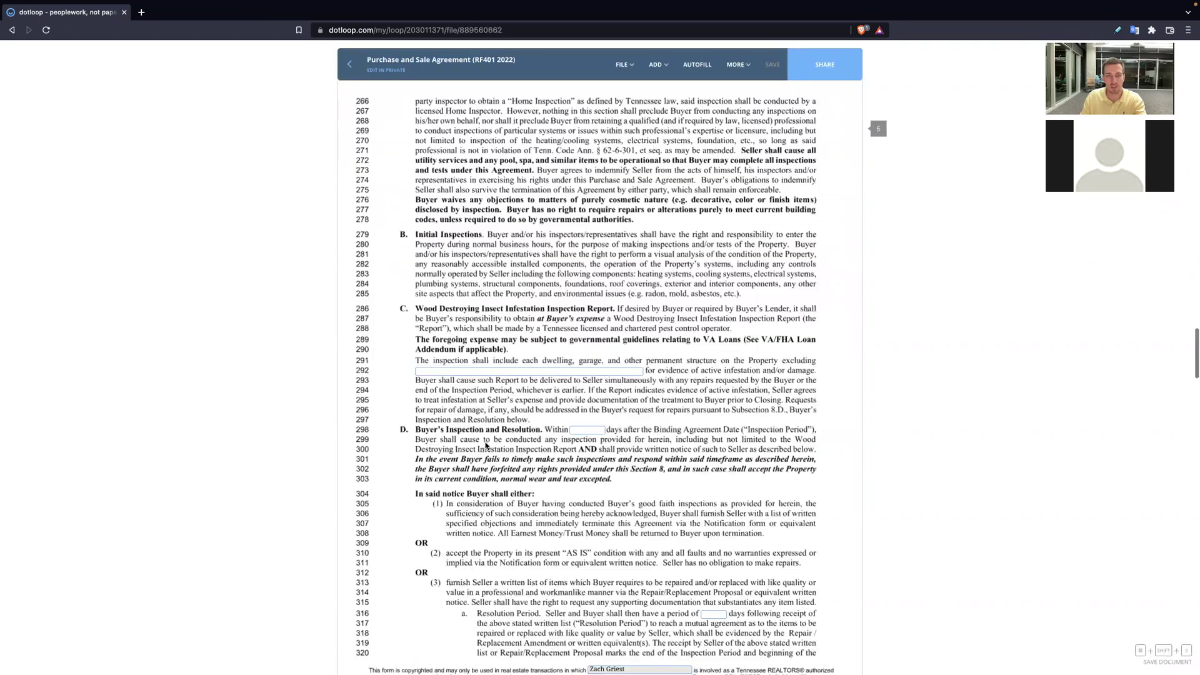
scroll(486, 445, "down", 20)
scroll(485, 423, "up", 15)
left_click(445, 269)
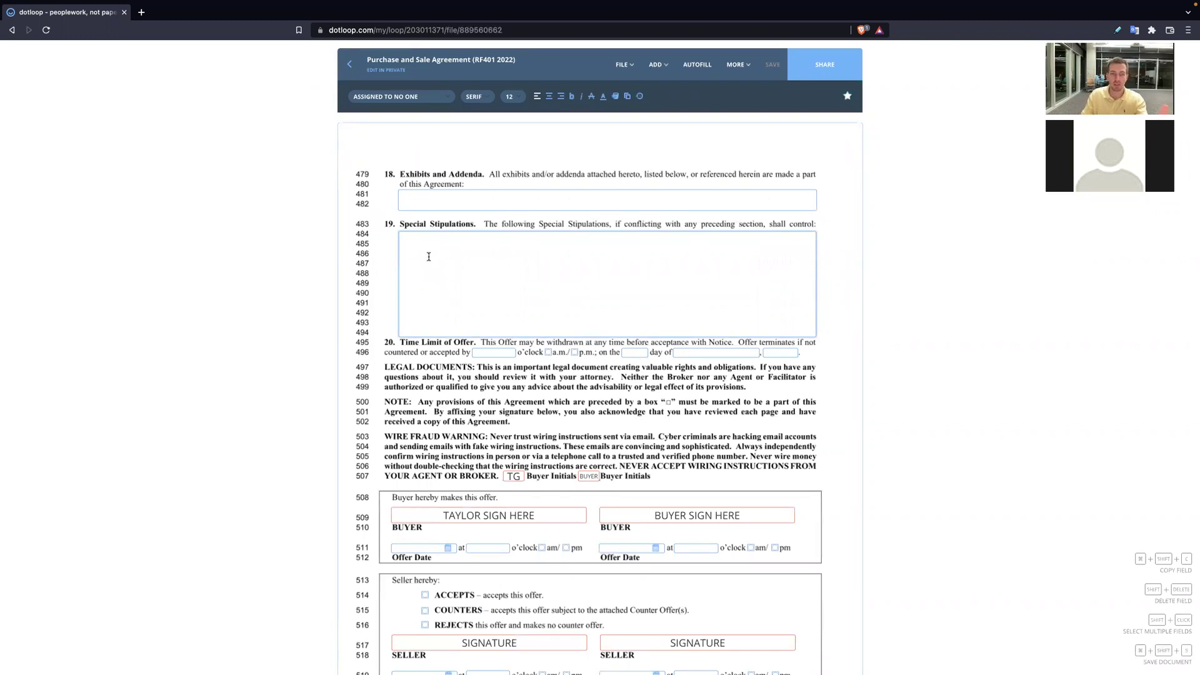
scroll(429, 257, "up", 1)
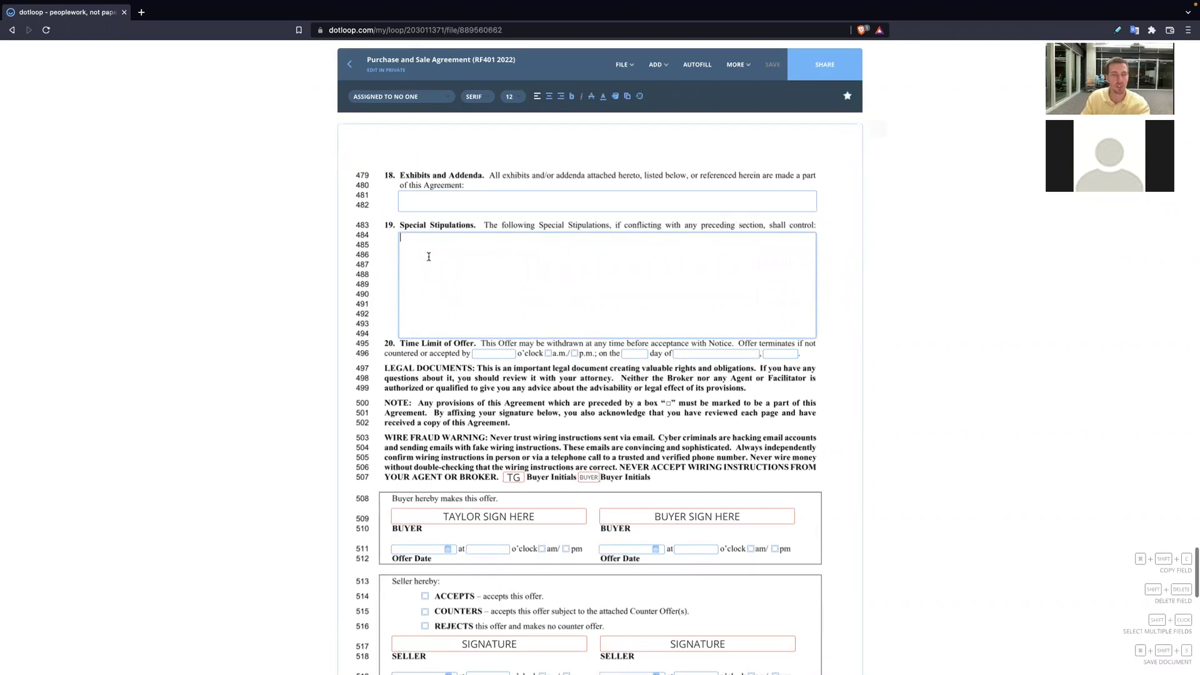
left_click(352, 66)
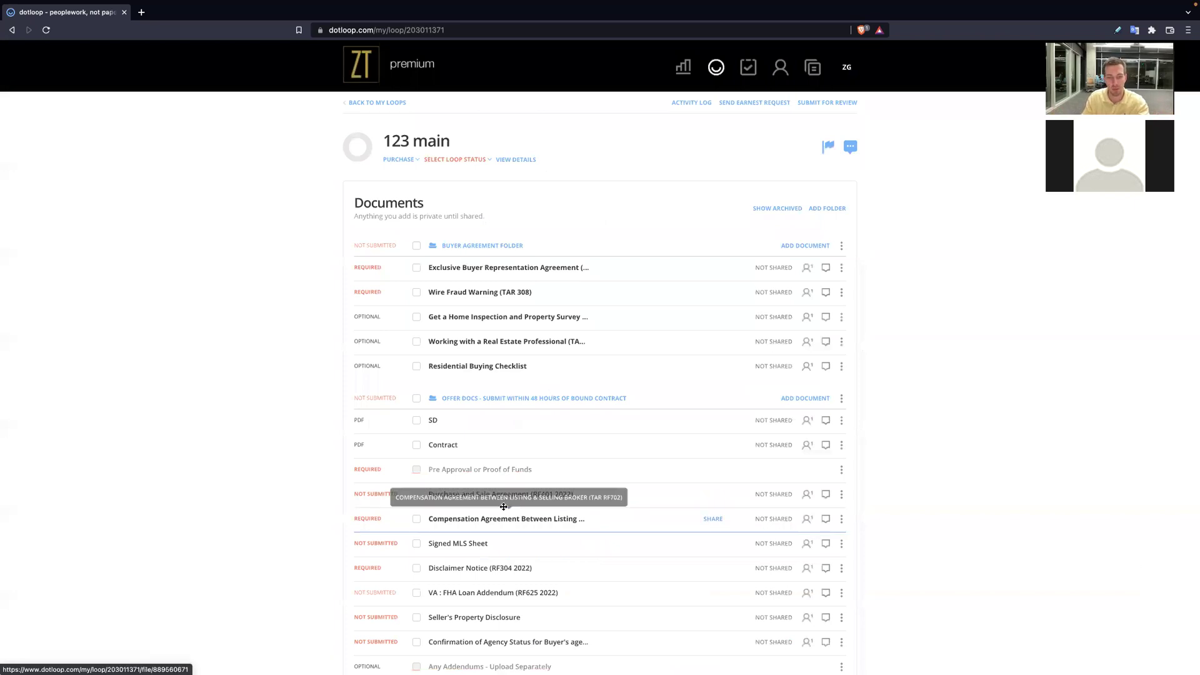
- Examine the saved sale-of-property contingency, appraisal gap guarantee and escalation clauses in the Templates clause library
left_click(814, 67)
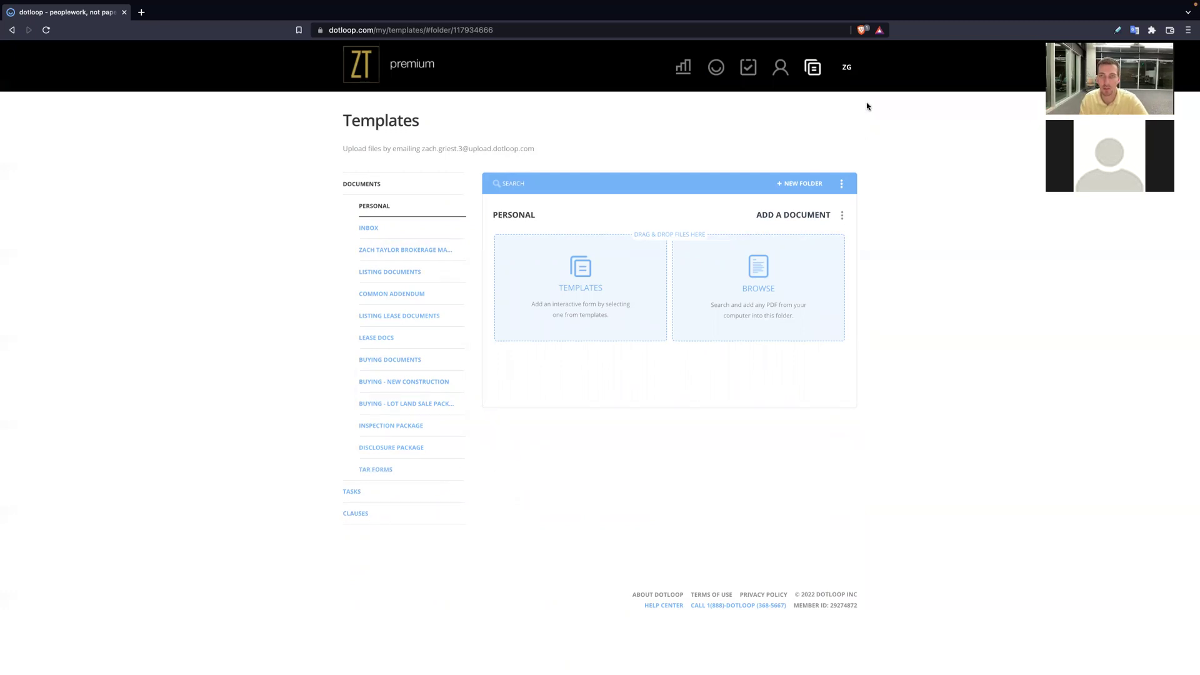
left_click(357, 513)
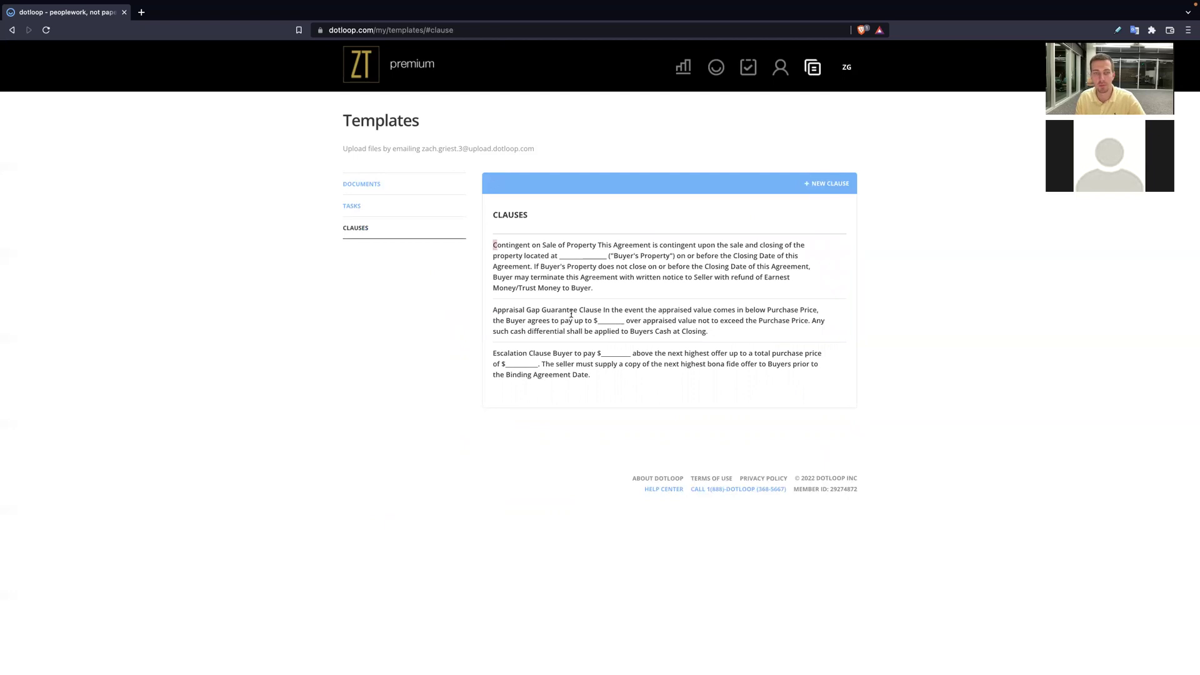
left_click_drag(493, 245, 626, 391)
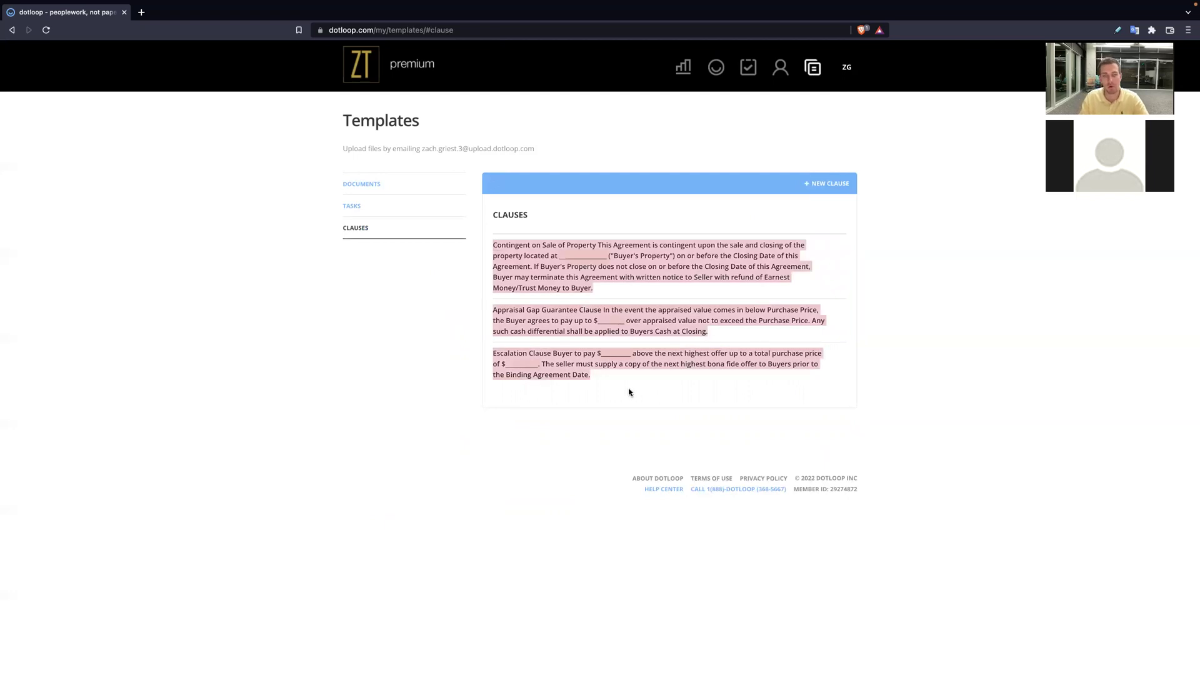
left_click(488, 363)
left_click_drag(494, 354, 596, 353)
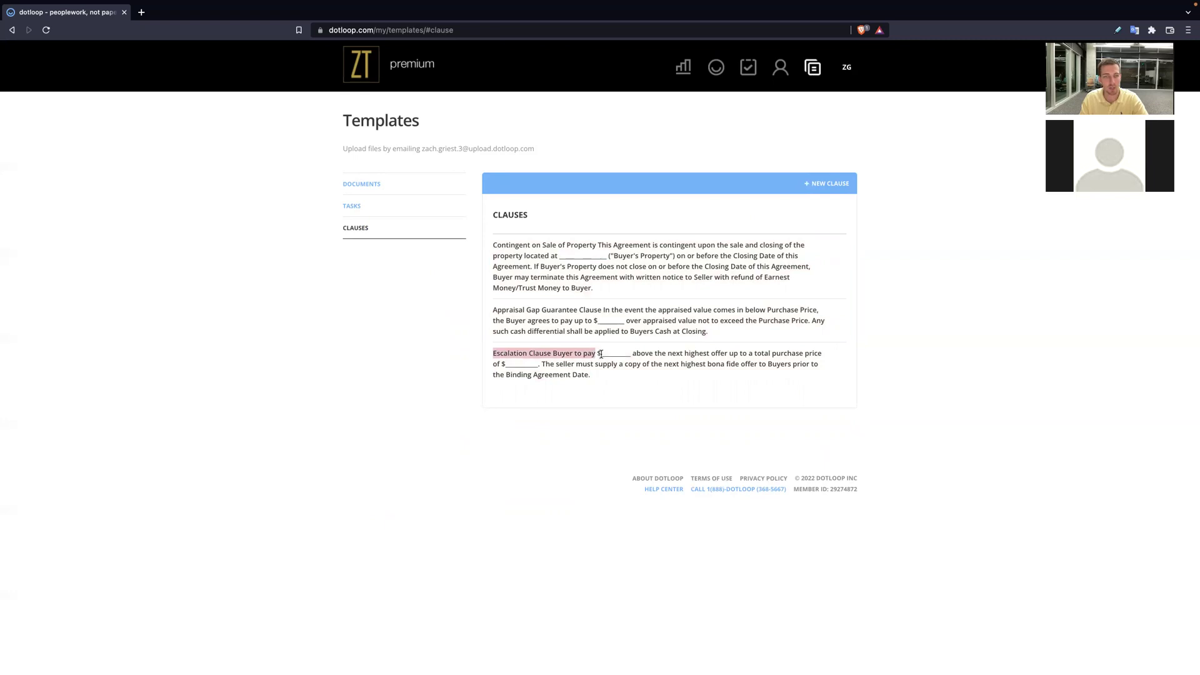
left_click_drag(496, 310, 649, 310)
left_click(510, 249)
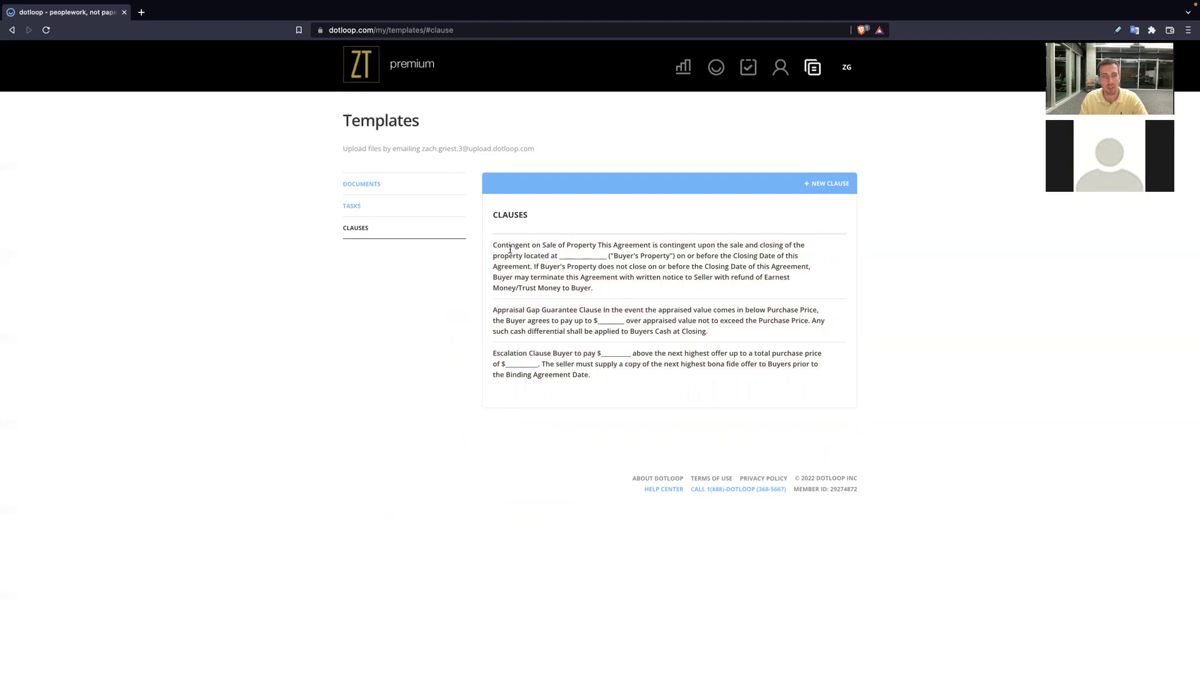
left_click_drag(495, 244, 701, 248)
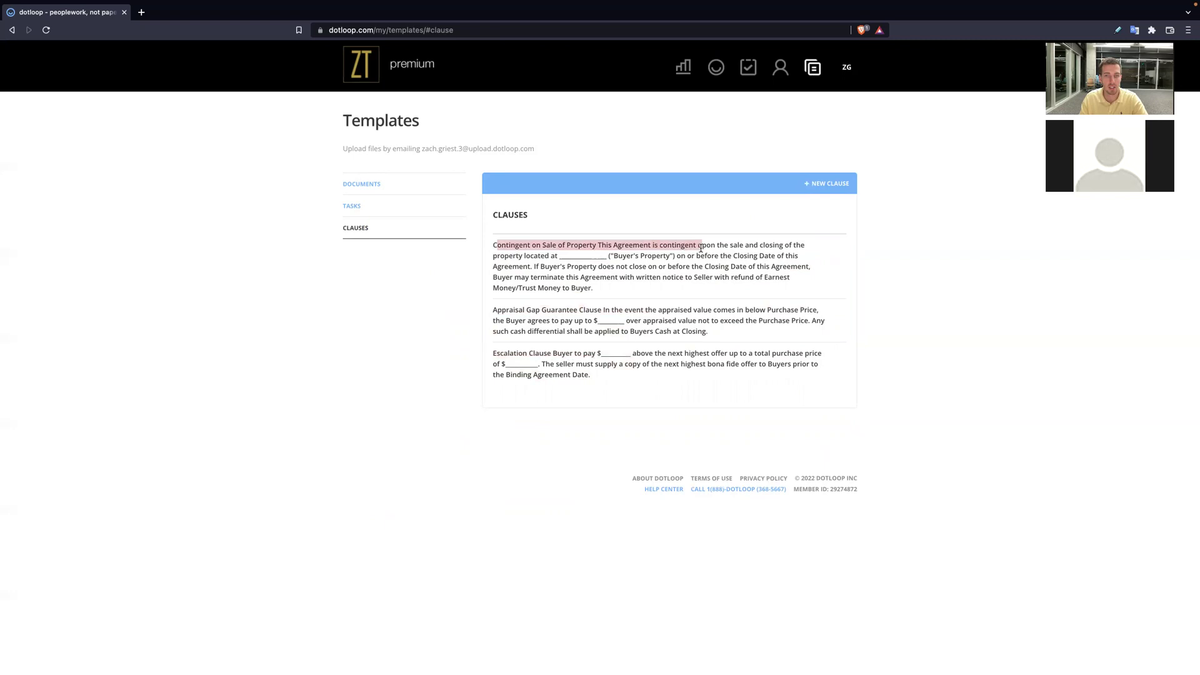
- Search the TAR Forms template folder for "addit" and open the Additional Contract Language form
left_click(383, 186)
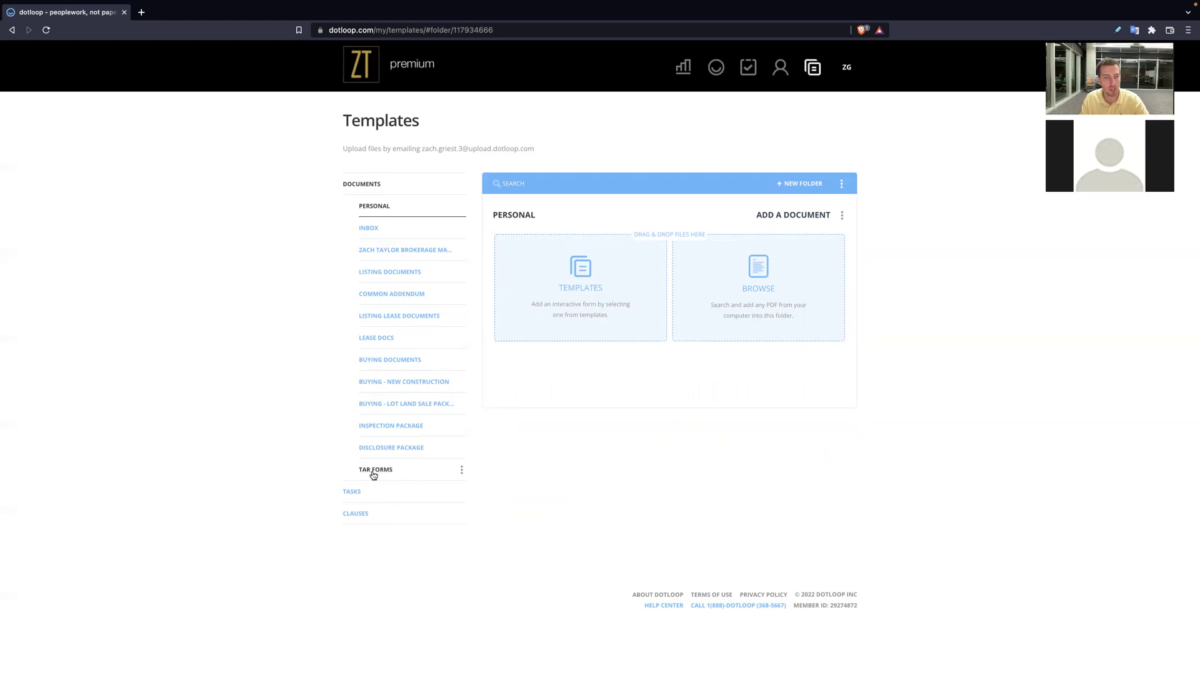
left_click(375, 475)
left_click(501, 183)
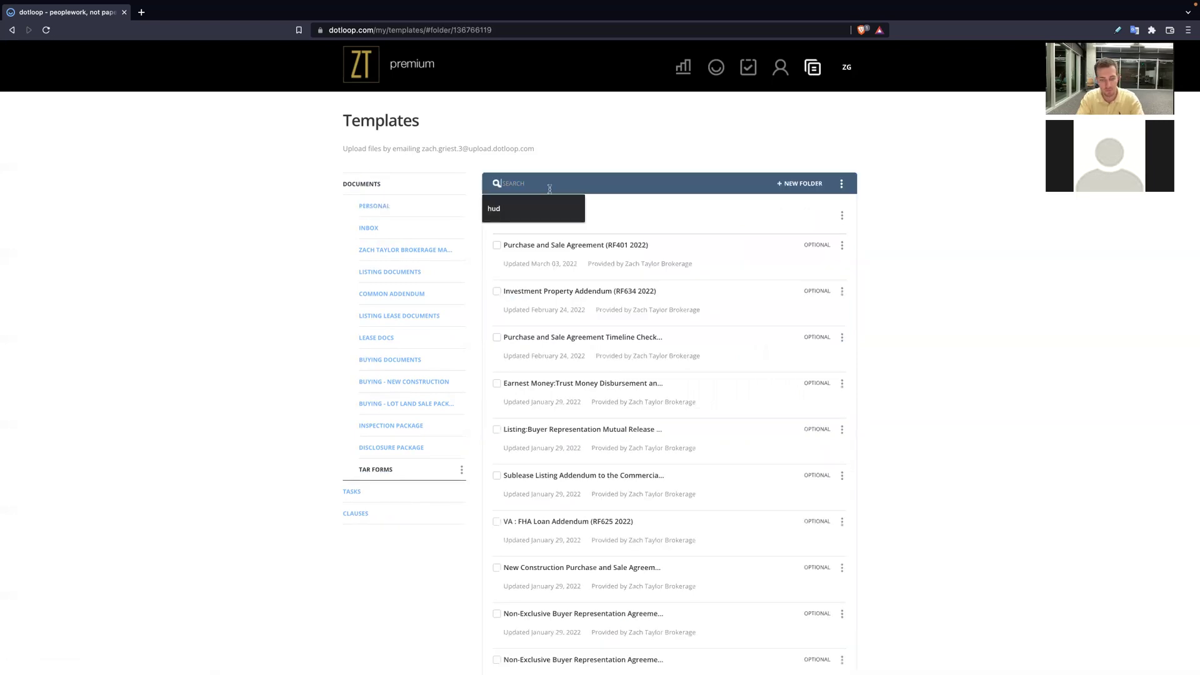
type("addito")
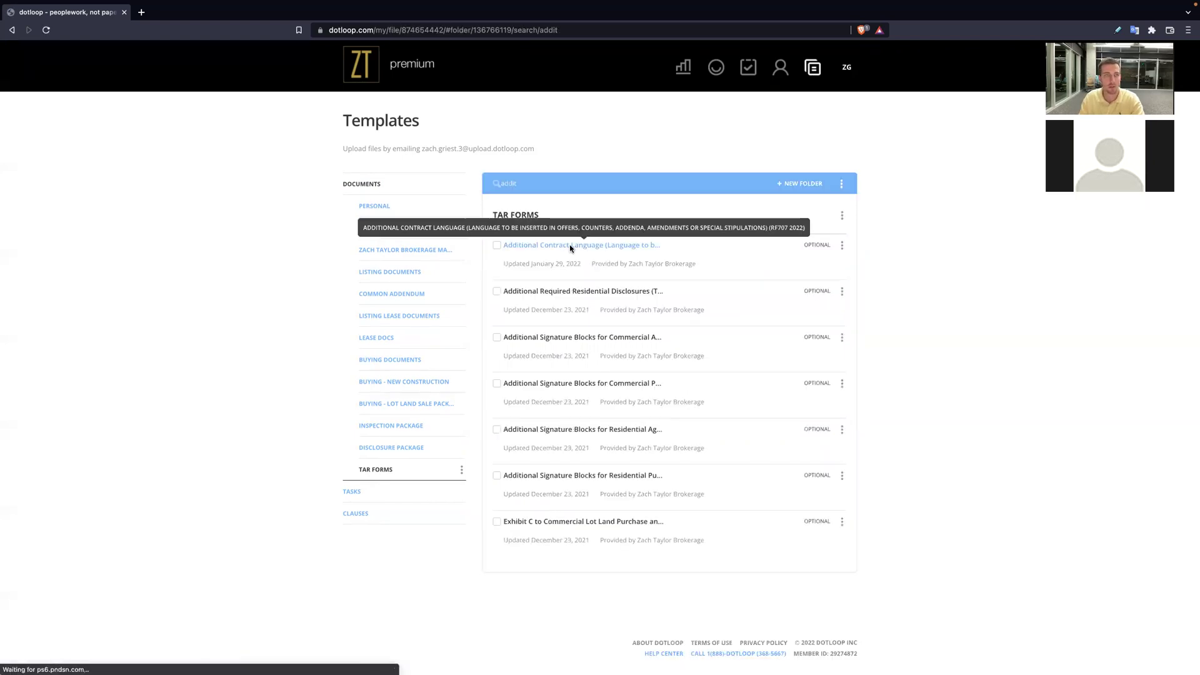
left_click(569, 245)
- Read through the sample contingency and review-period wording in the Additional Contract Language form, and return to the template list
scroll(504, 370, "down", 3)
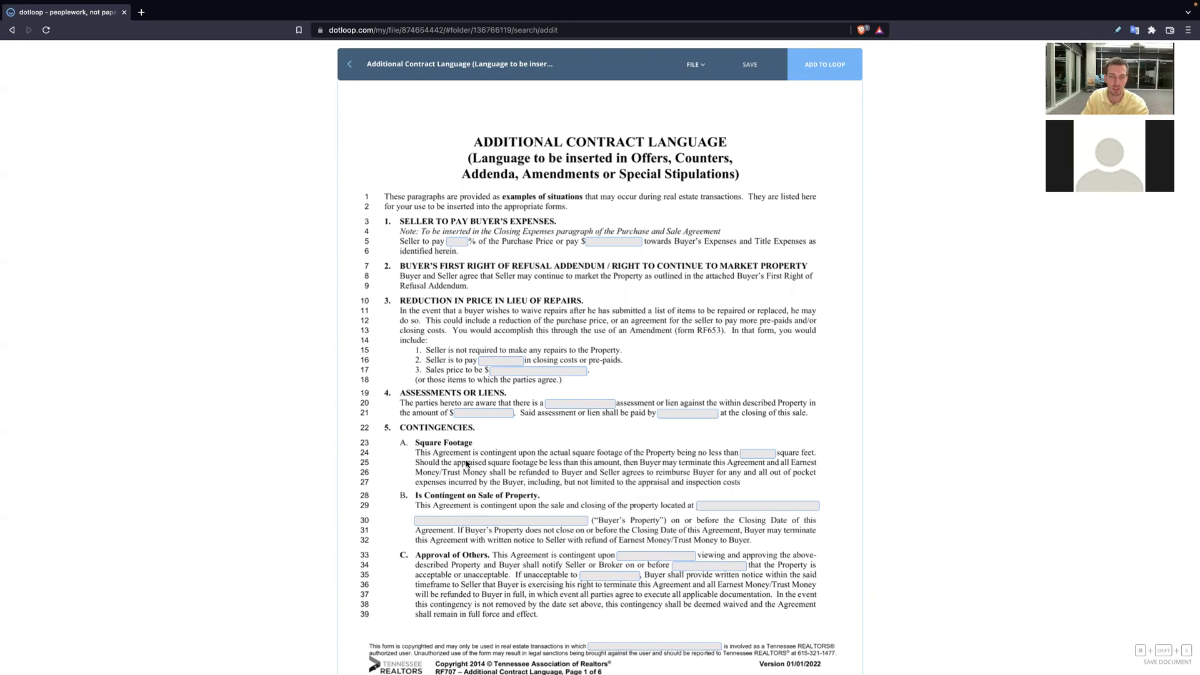
scroll(450, 445, "down", 5)
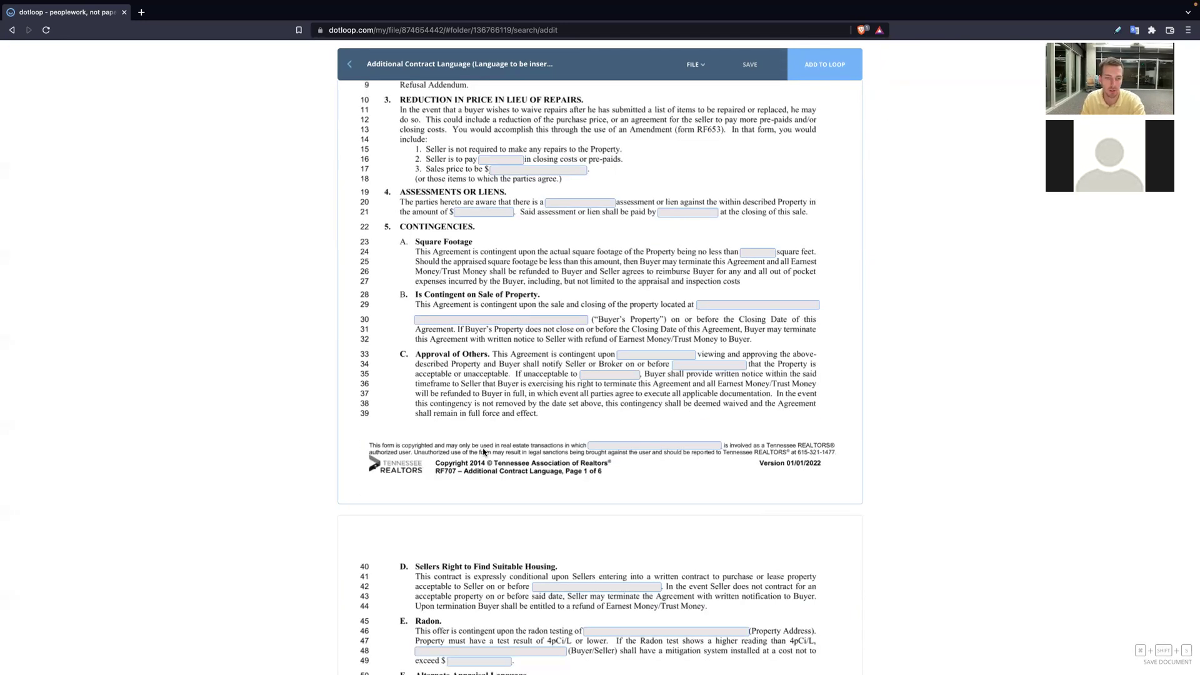
scroll(484, 452, "down", 7)
scroll(444, 261, "down", 1)
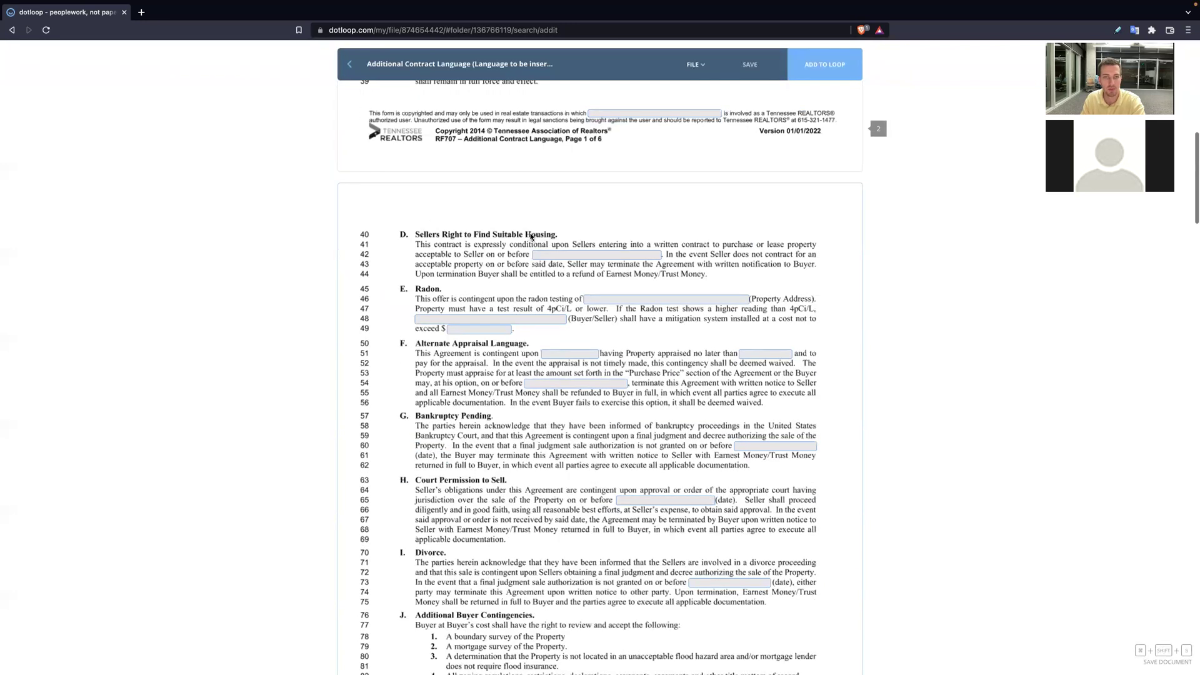
scroll(481, 300, "down", 3)
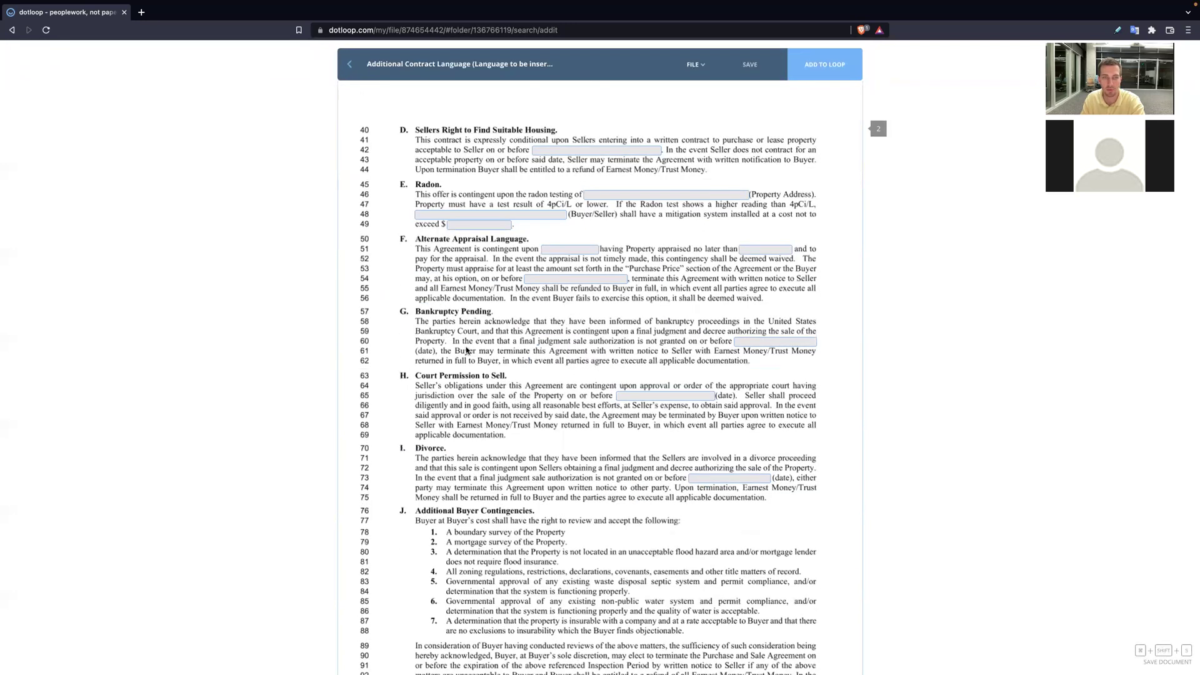
scroll(485, 332, "down", 4)
scroll(481, 300, "down", 3)
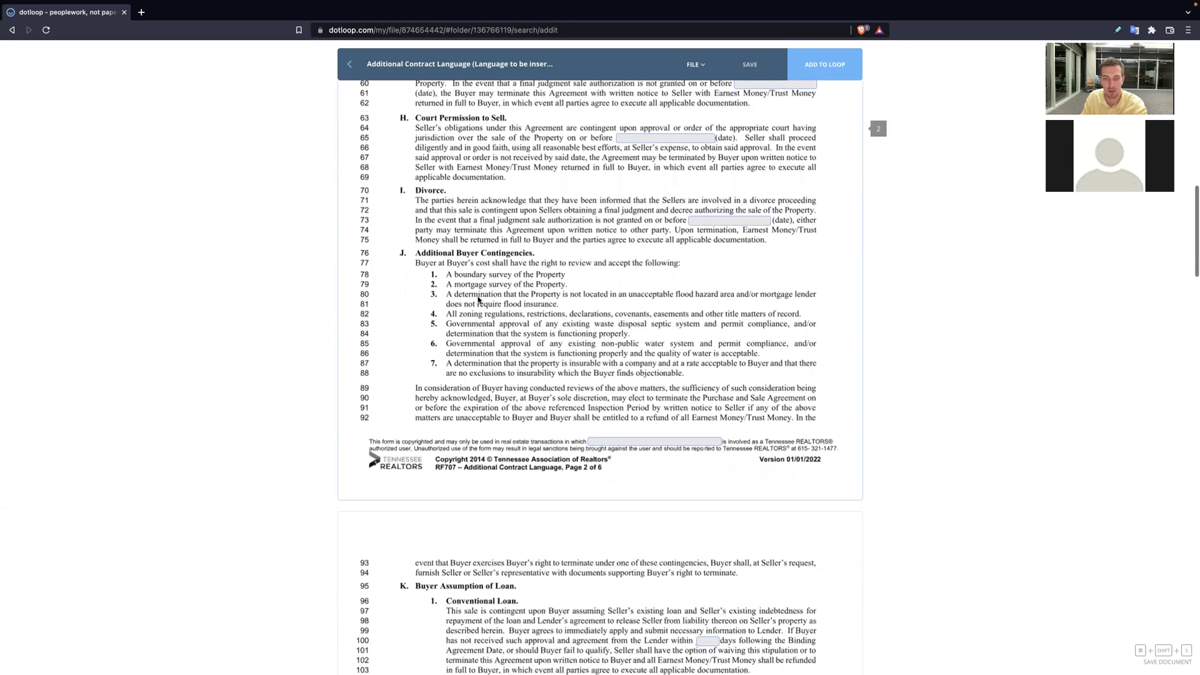
scroll(505, 408, "down", 3)
scroll(505, 405, "down", 3)
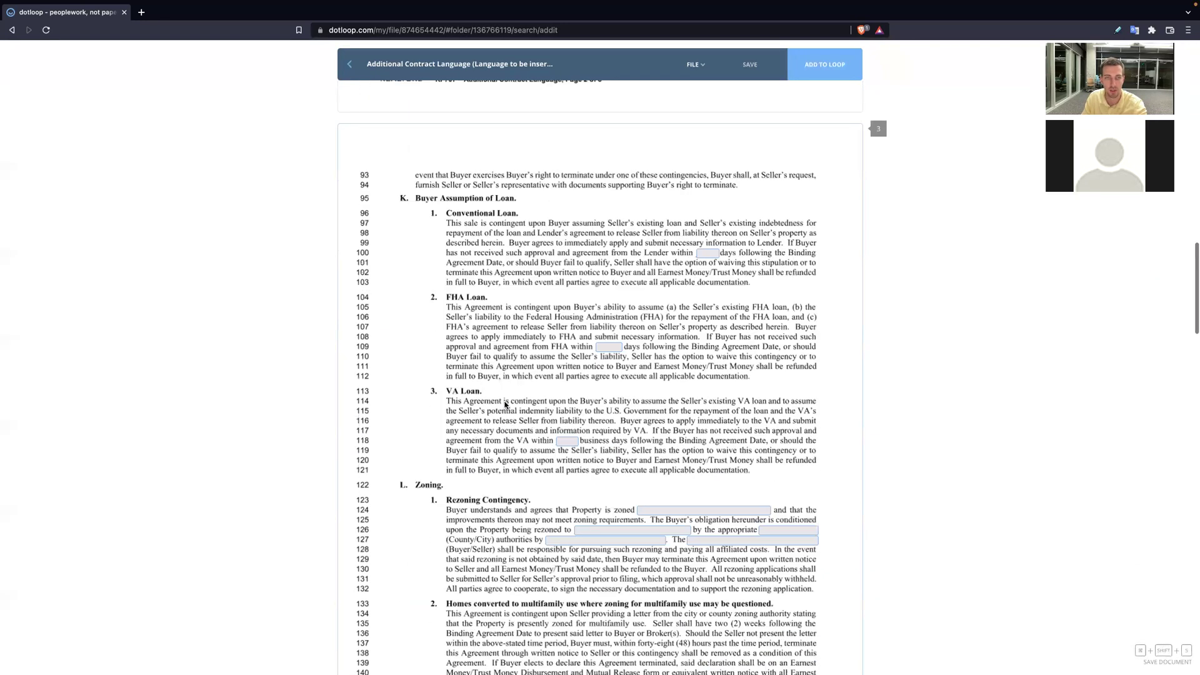
scroll(505, 404, "down", 10)
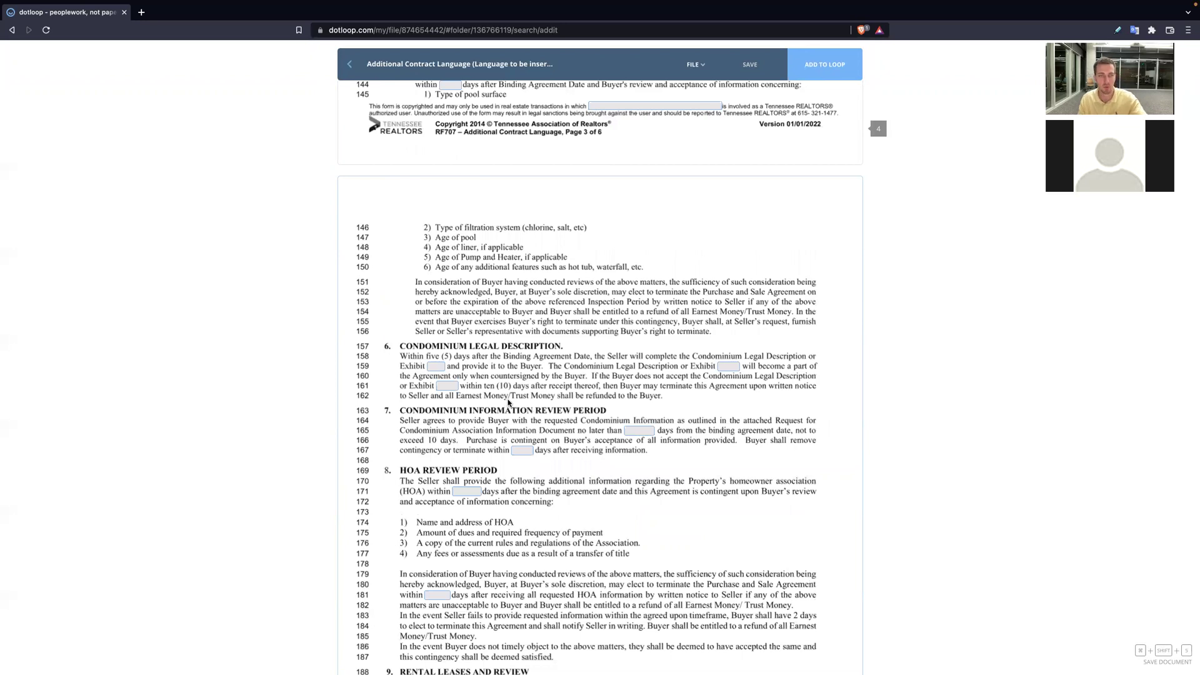
left_click(349, 63)
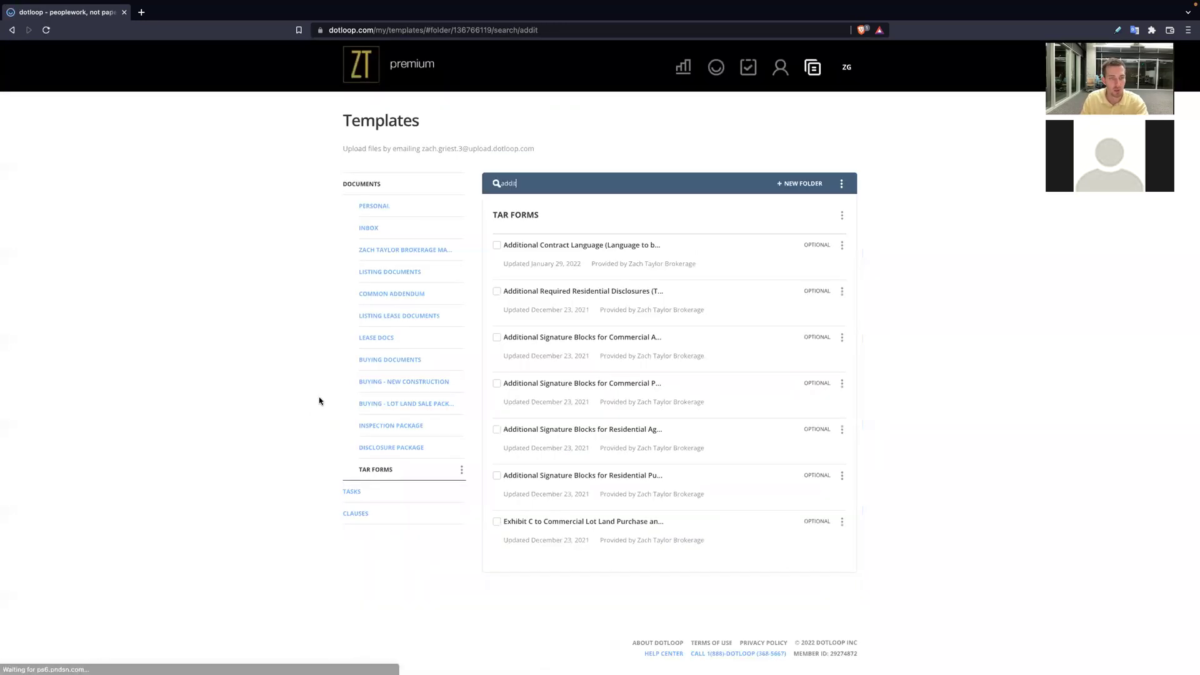
- Add a new clause to the Clauses templates containing the office's full postal address
left_click(356, 513)
left_click(825, 183)
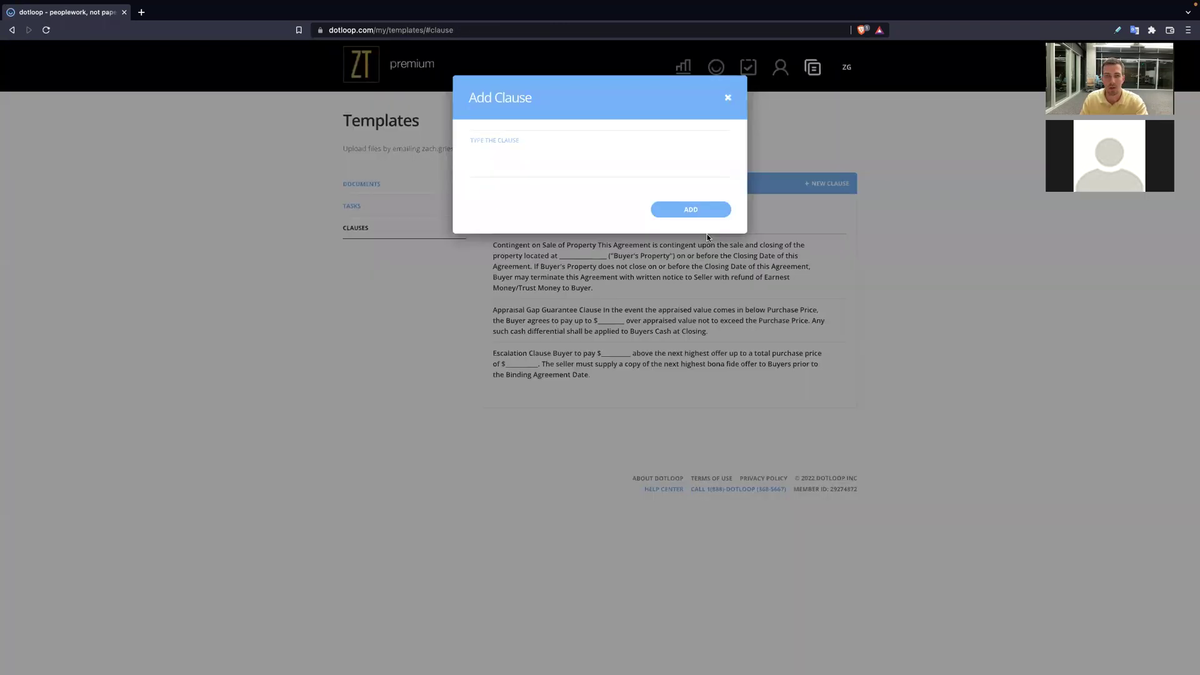
type("1")
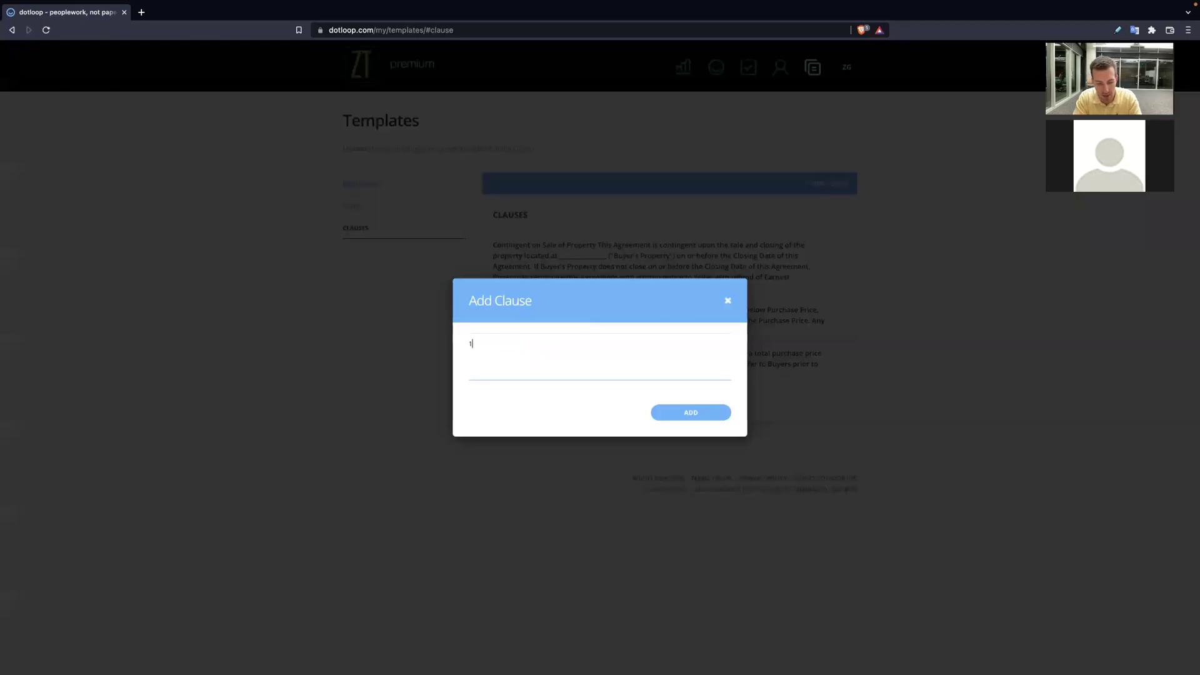
type("500 Medical Center Pkwy Suite 2E")
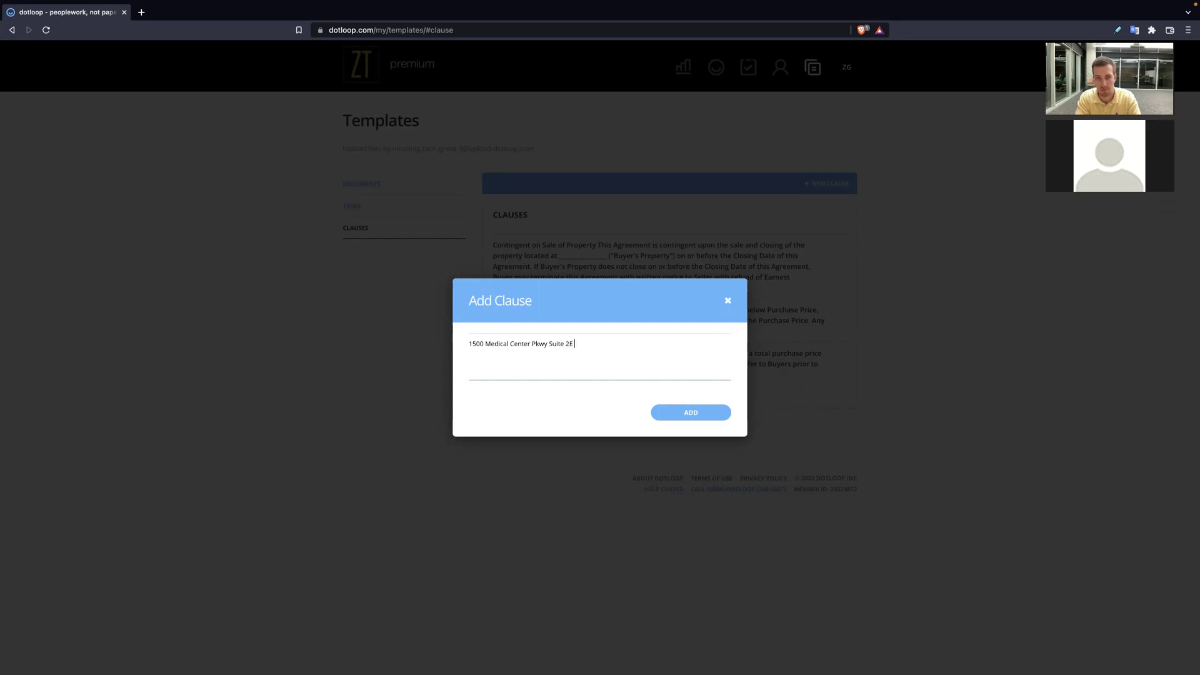
type("sboro, TN 37129")
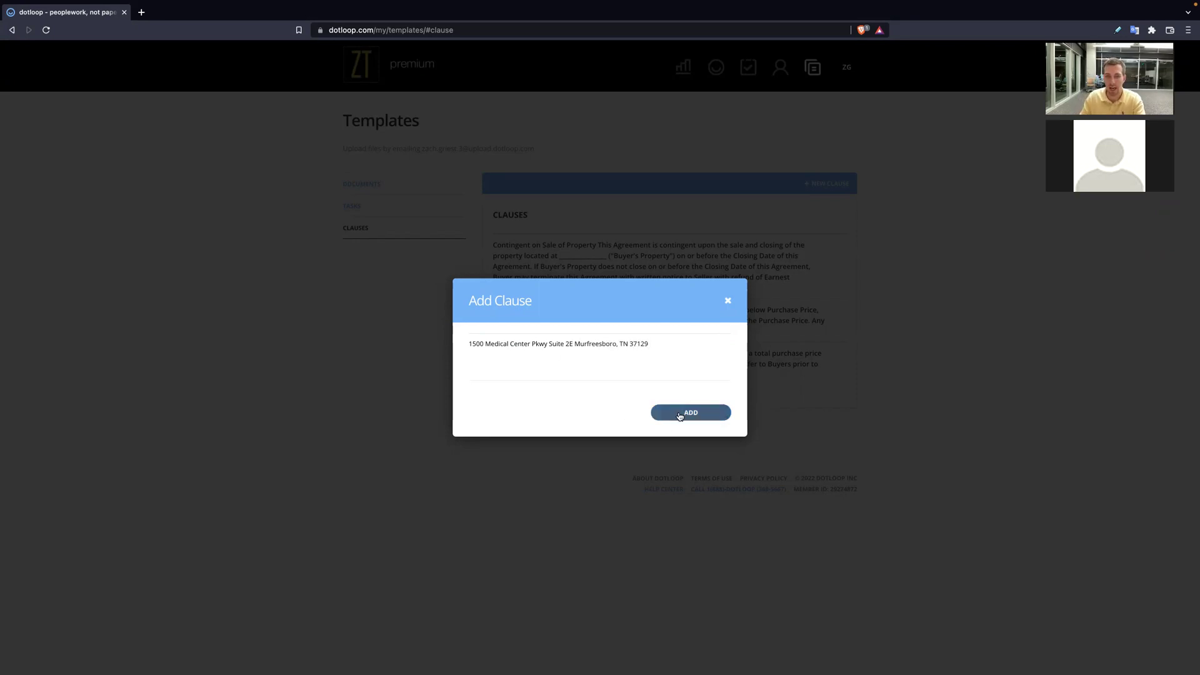
left_click(679, 413)
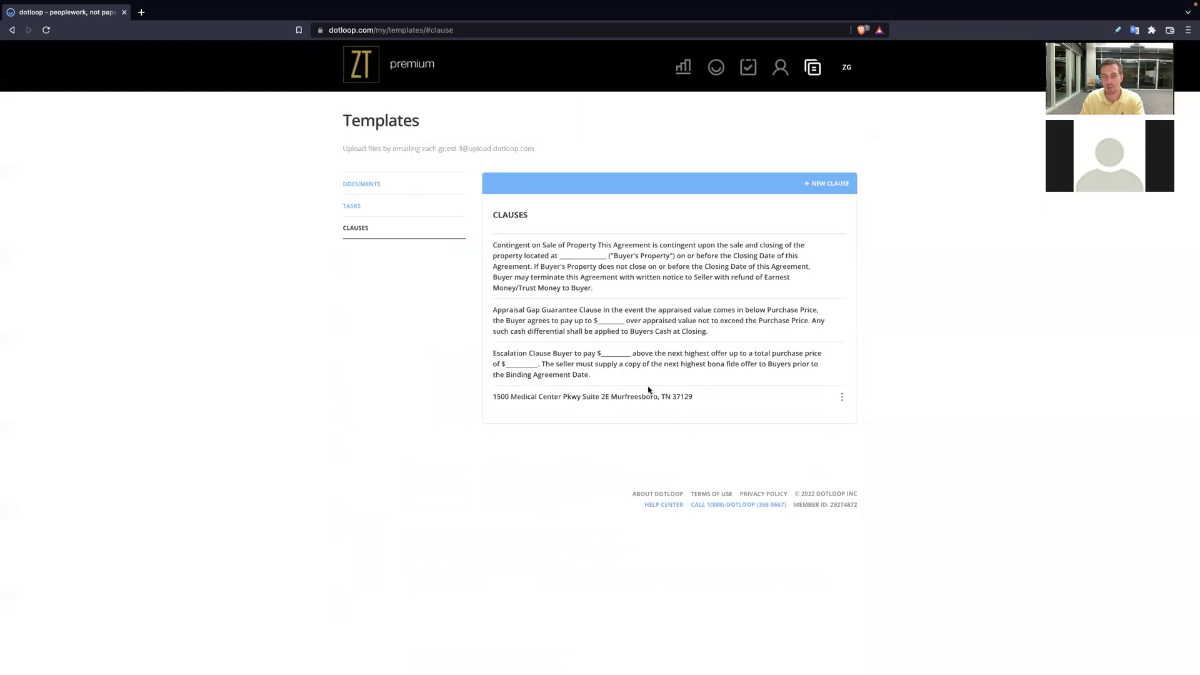
- Open the Purchase and Sale Agreement (RF401 2022) in the newest Purchase loop and go to its For Information Purposes Only section
left_click(716, 69)
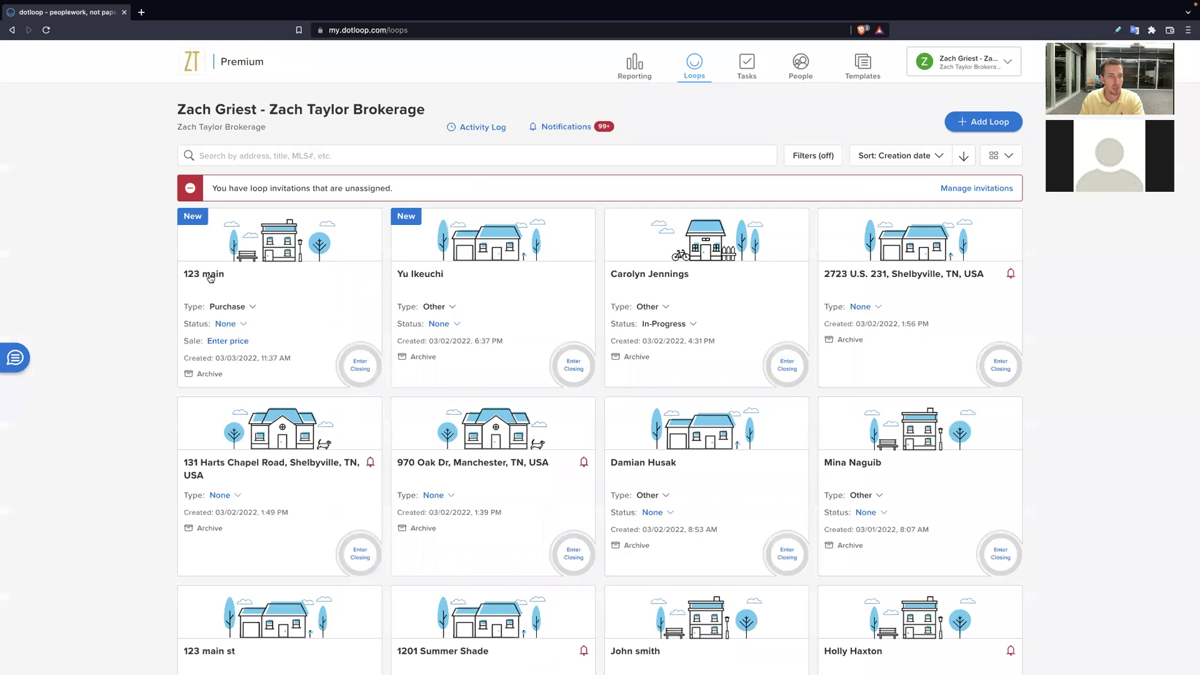
left_click(209, 278)
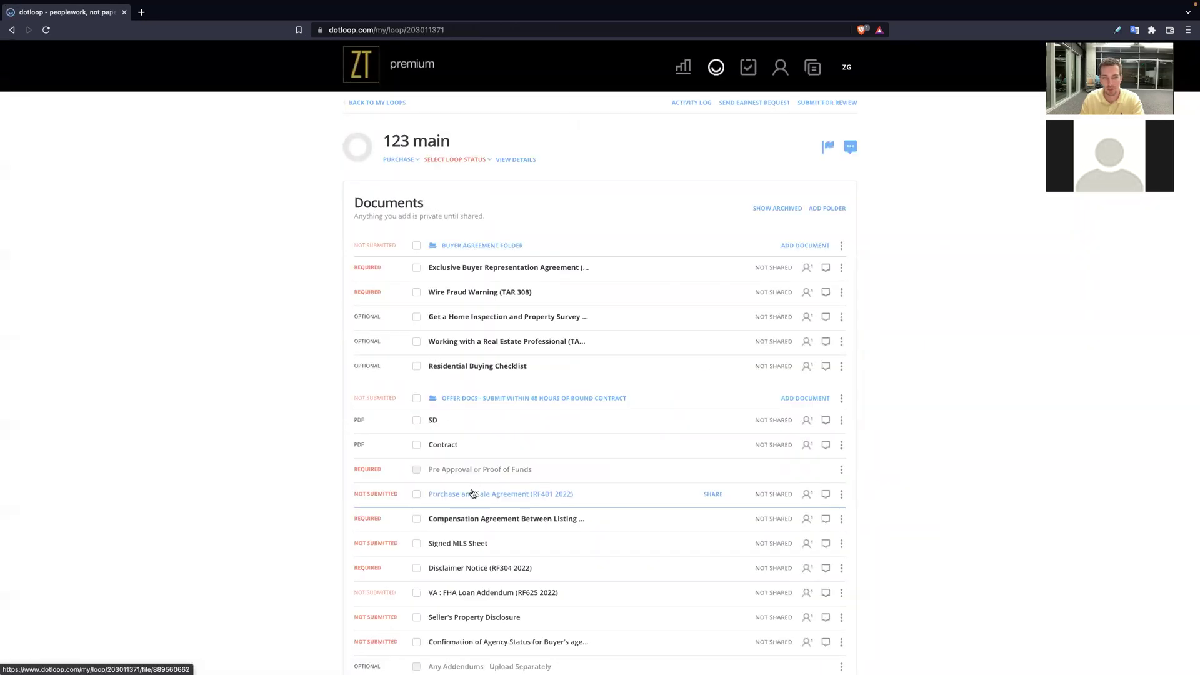
left_click(506, 493)
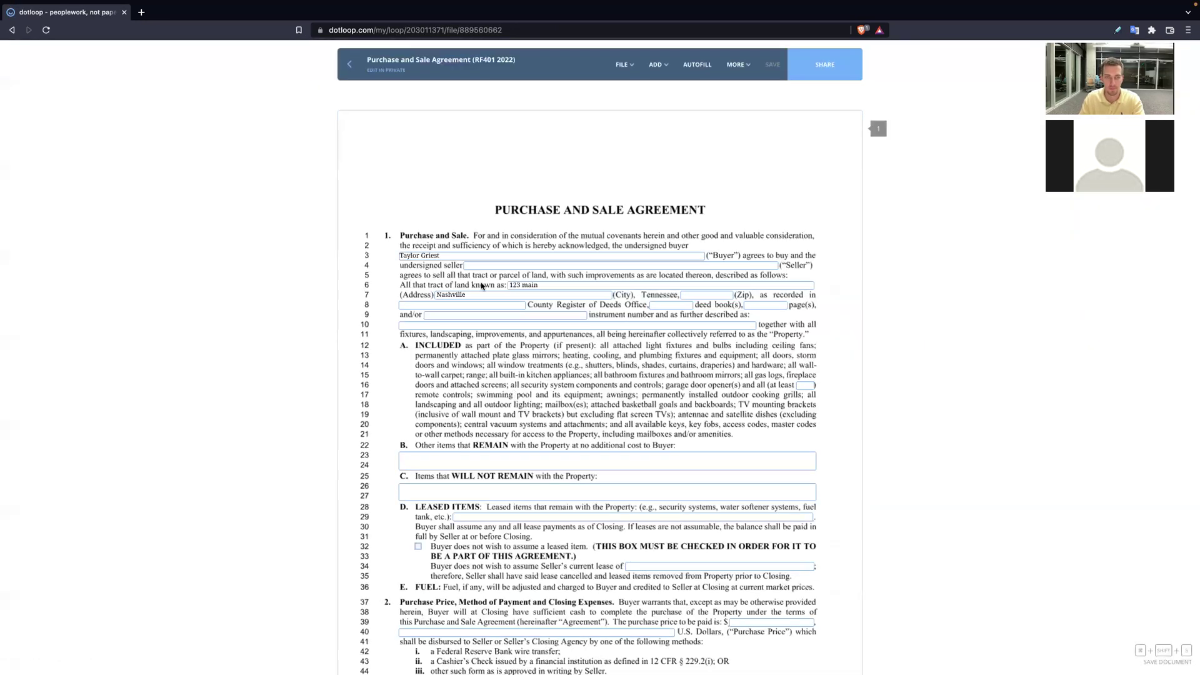
scroll(504, 405, "down", 20)
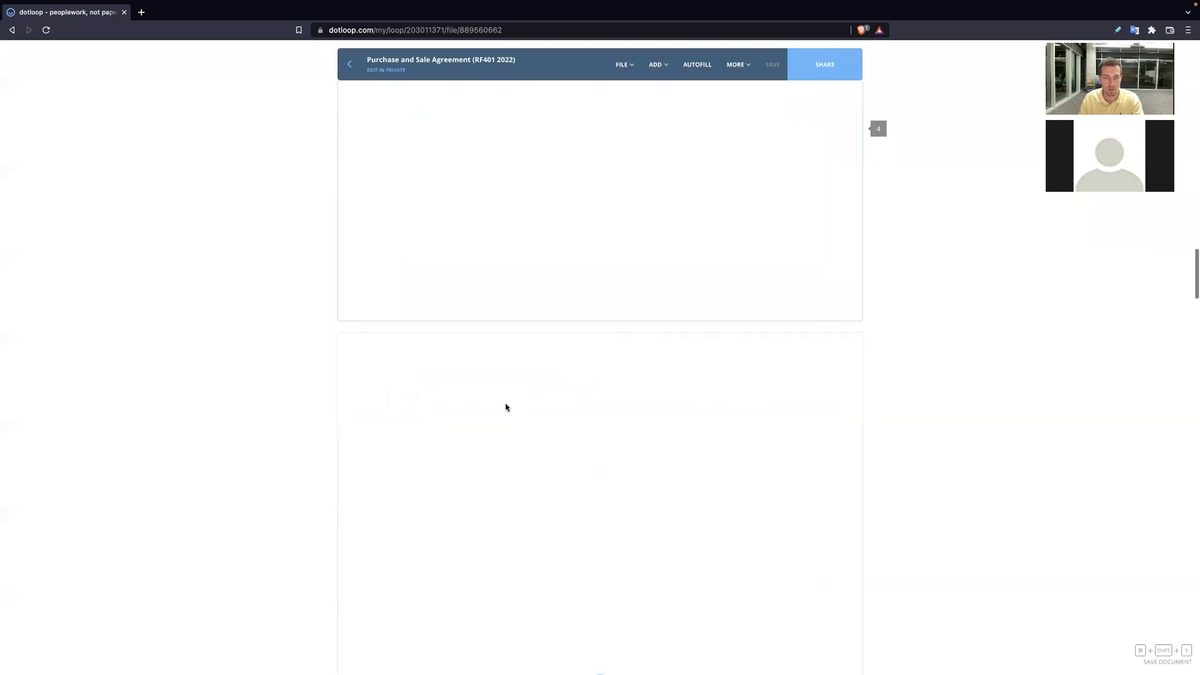
scroll(506, 407, "down", 20)
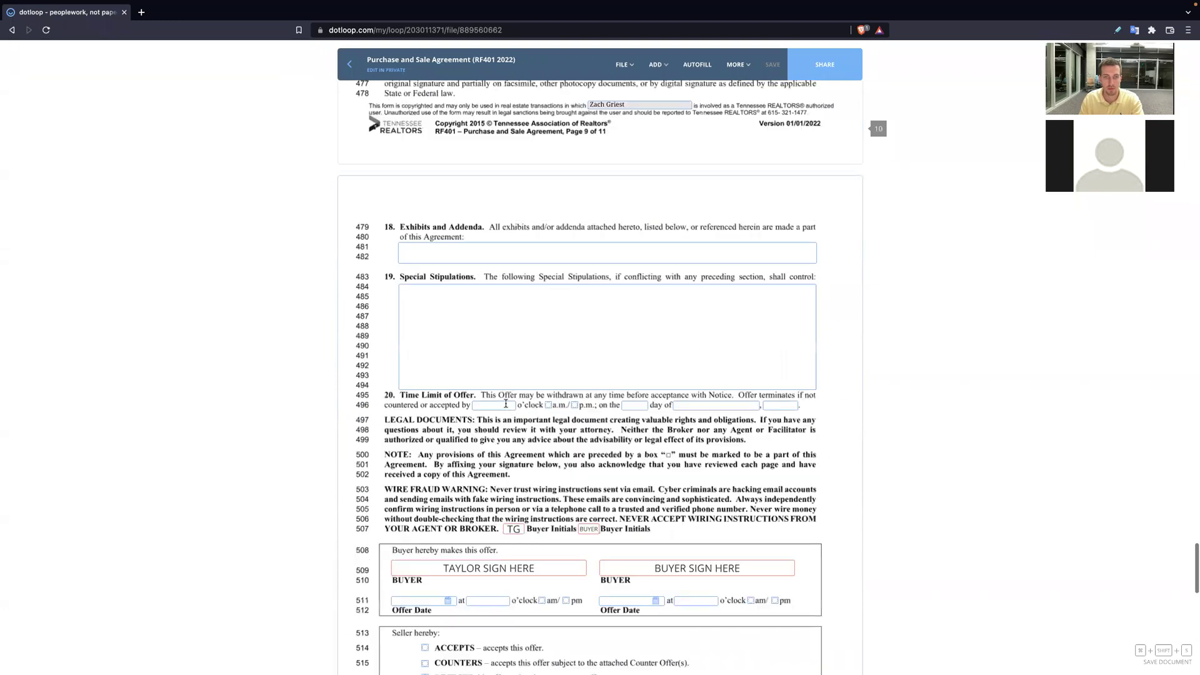
scroll(506, 406, "down", 5)
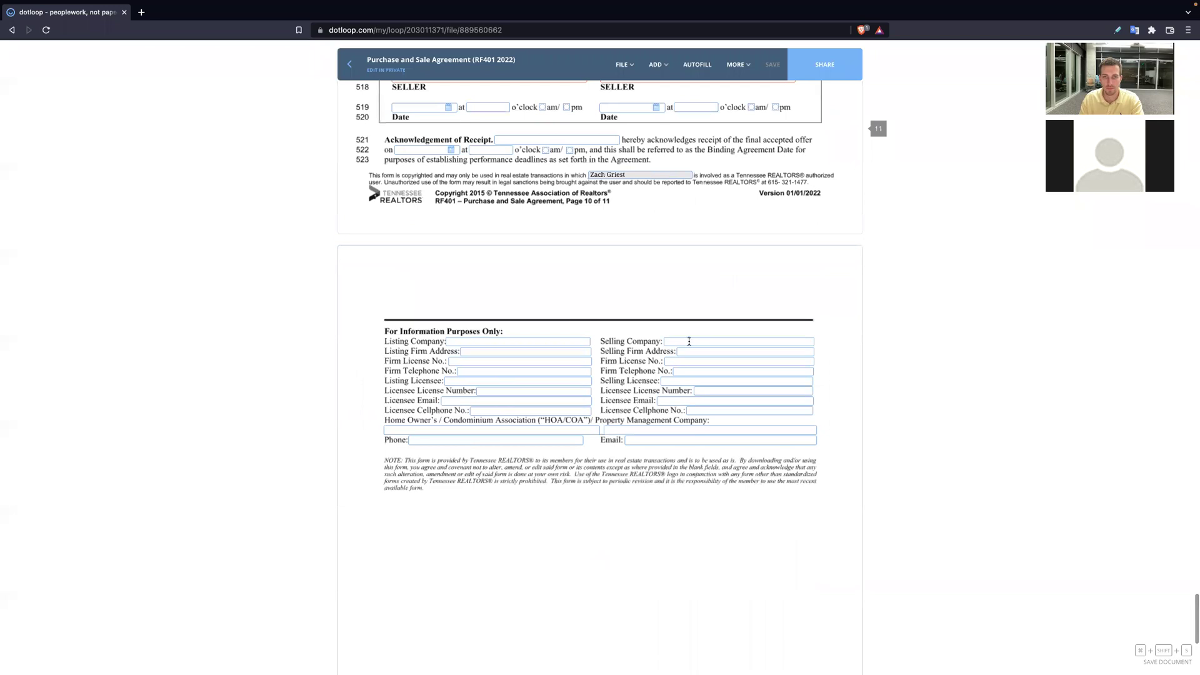
- Fill the Selling Company field with the saved office address clause, using "15" to find it
left_click(674, 340)
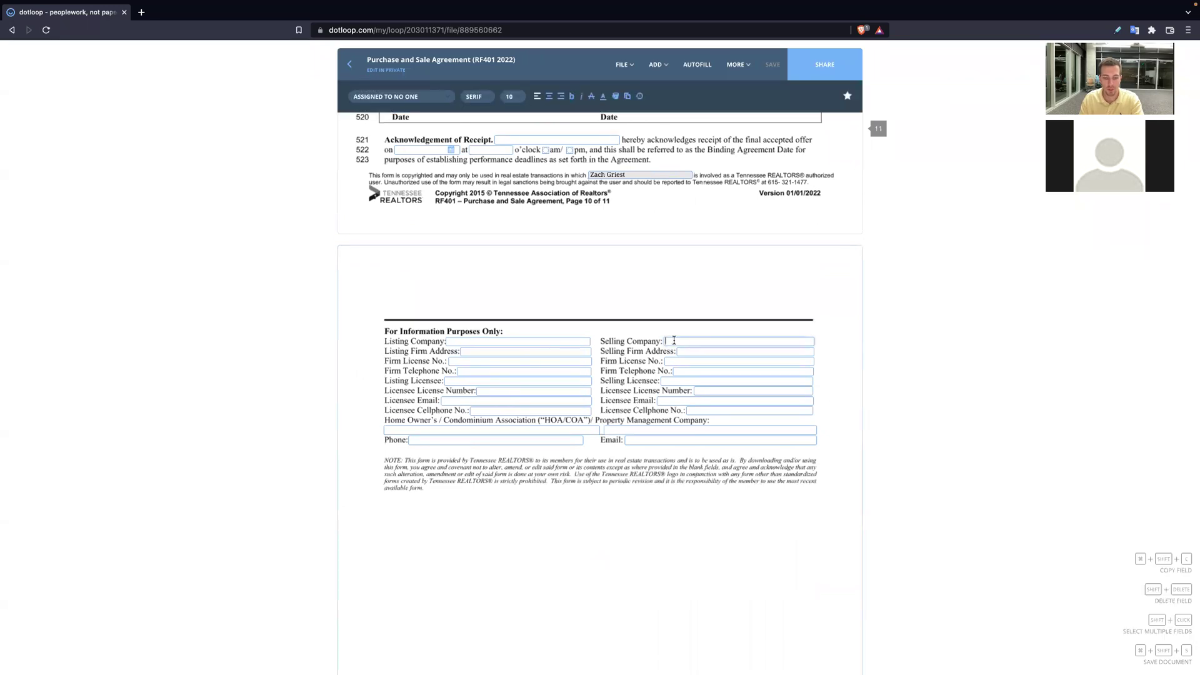
type("15")
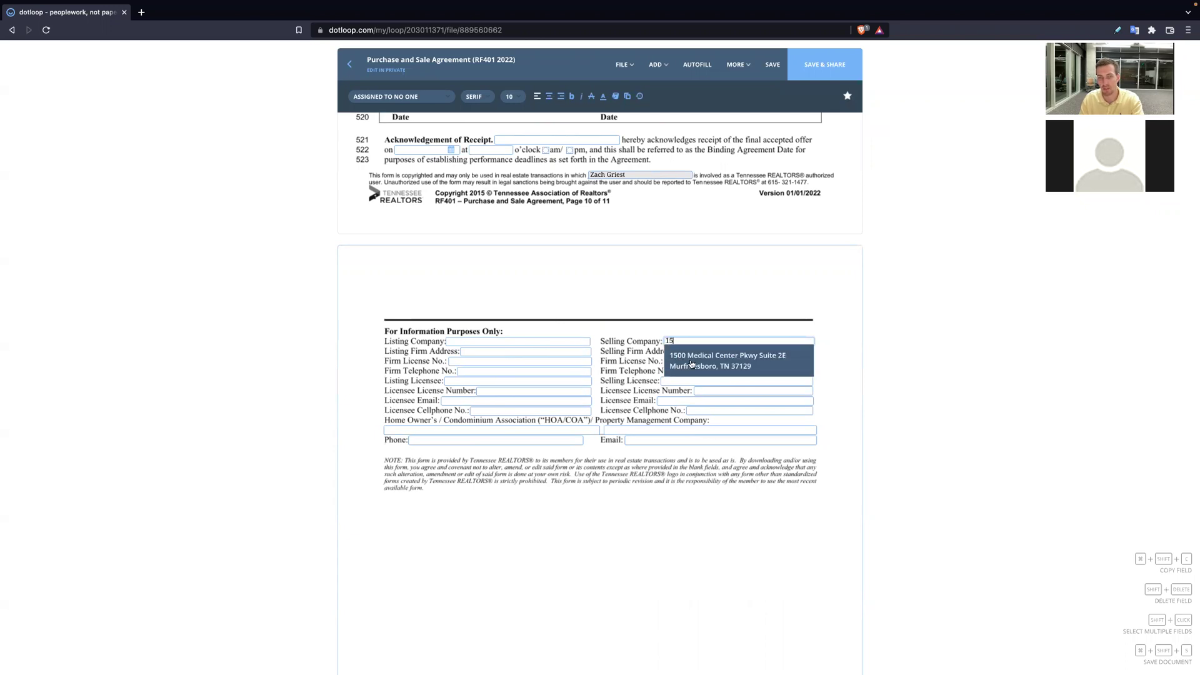
left_click(691, 364)
- Look up the saved Appraisal Gap Guarantee Clause with "appr" in the Special Stipulations field, and clear the text without inserting it
scroll(650, 290, "up", 4)
scroll(649, 290, "up", 7)
left_click(434, 317)
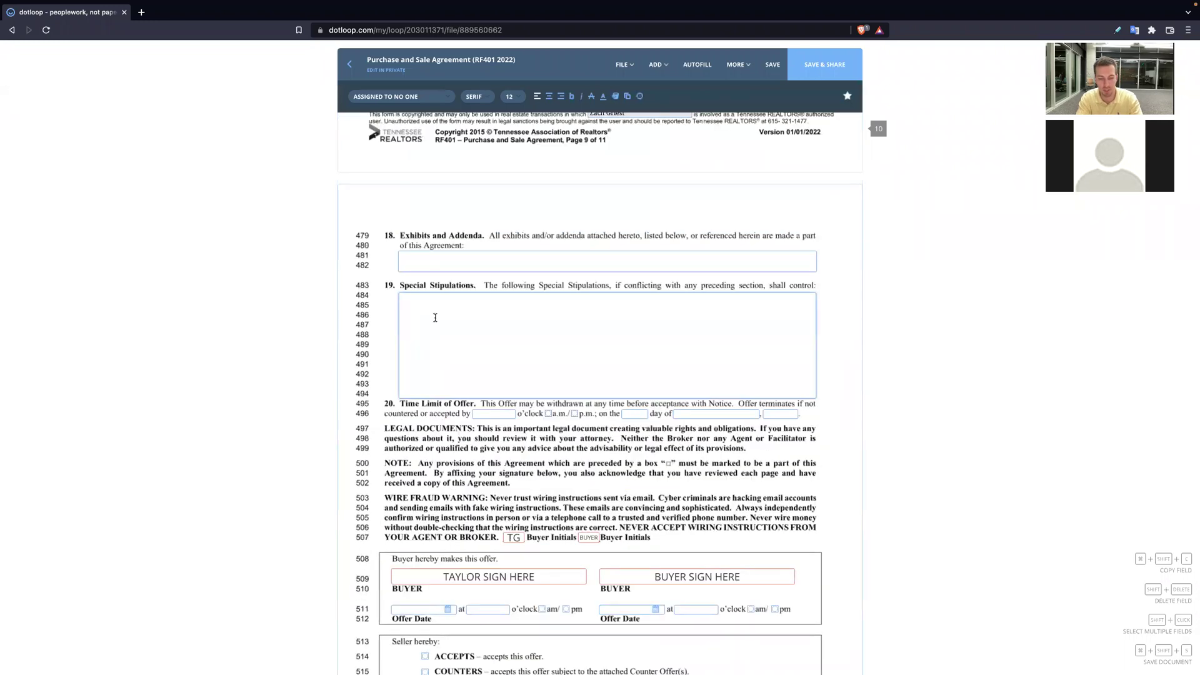
type("appr")
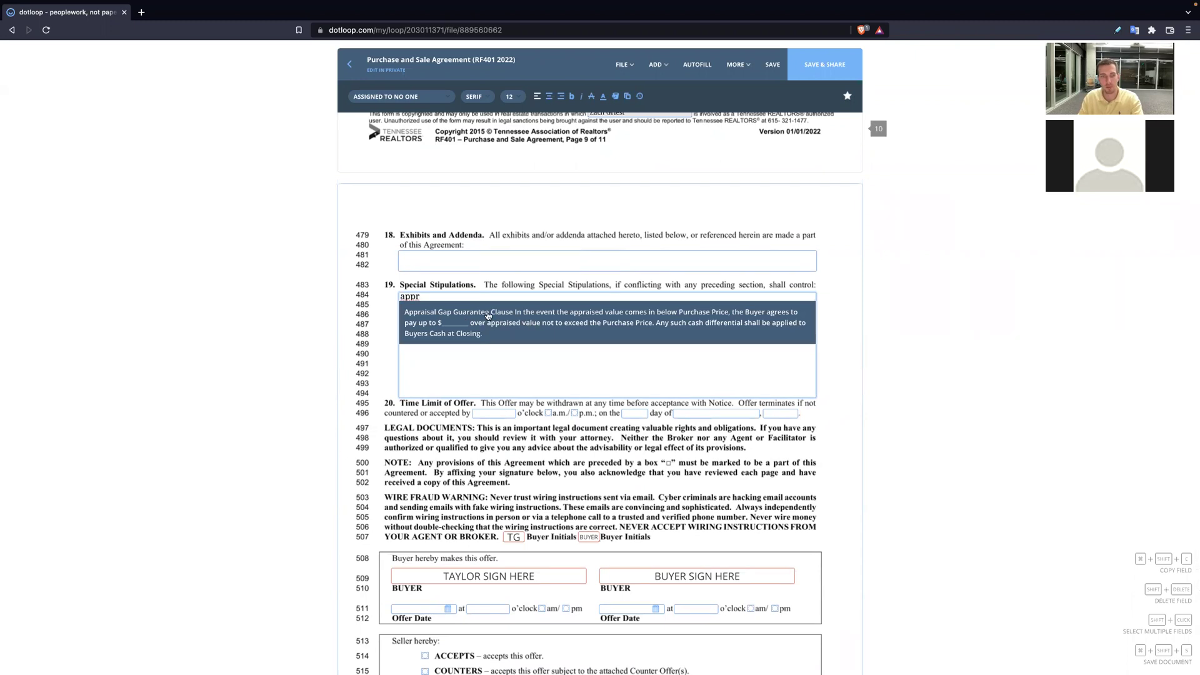
key("BackSpace")
key("BackSpace")
key("BackSpace")
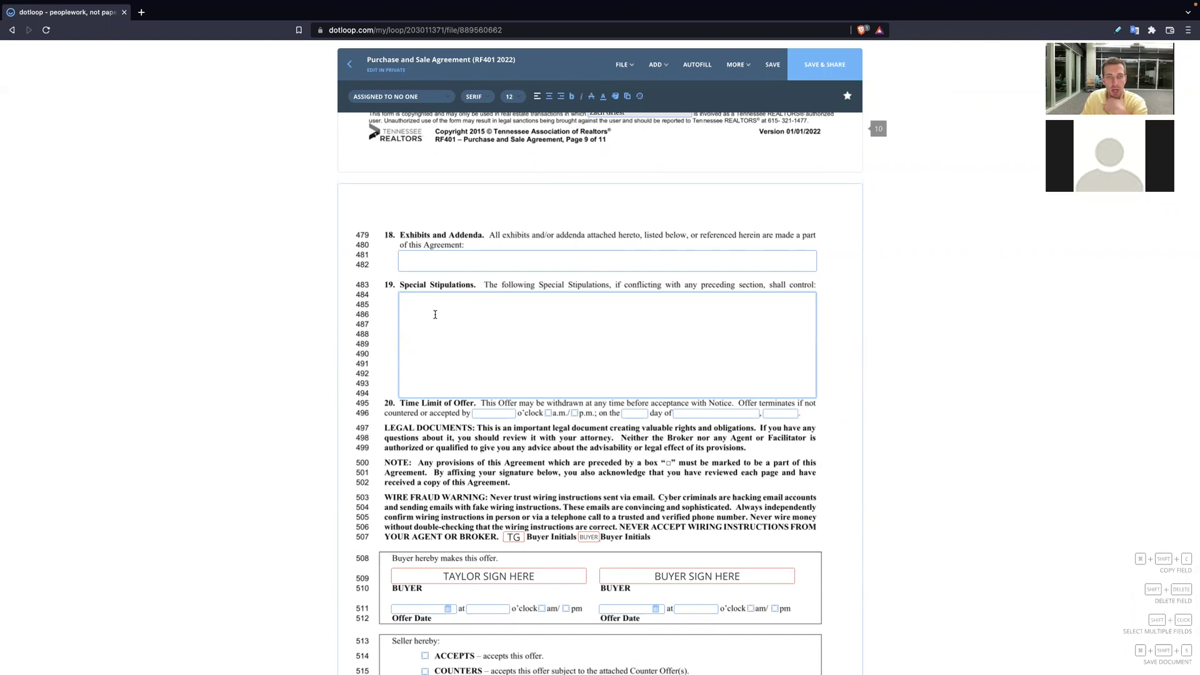
- Insert the saved Escalation Clause into the Special Stipulations field, and return to the loop without saving the agreement
left_click(628, 99)
scroll(511, 397, "down", 3)
scroll(511, 397, "down", 2)
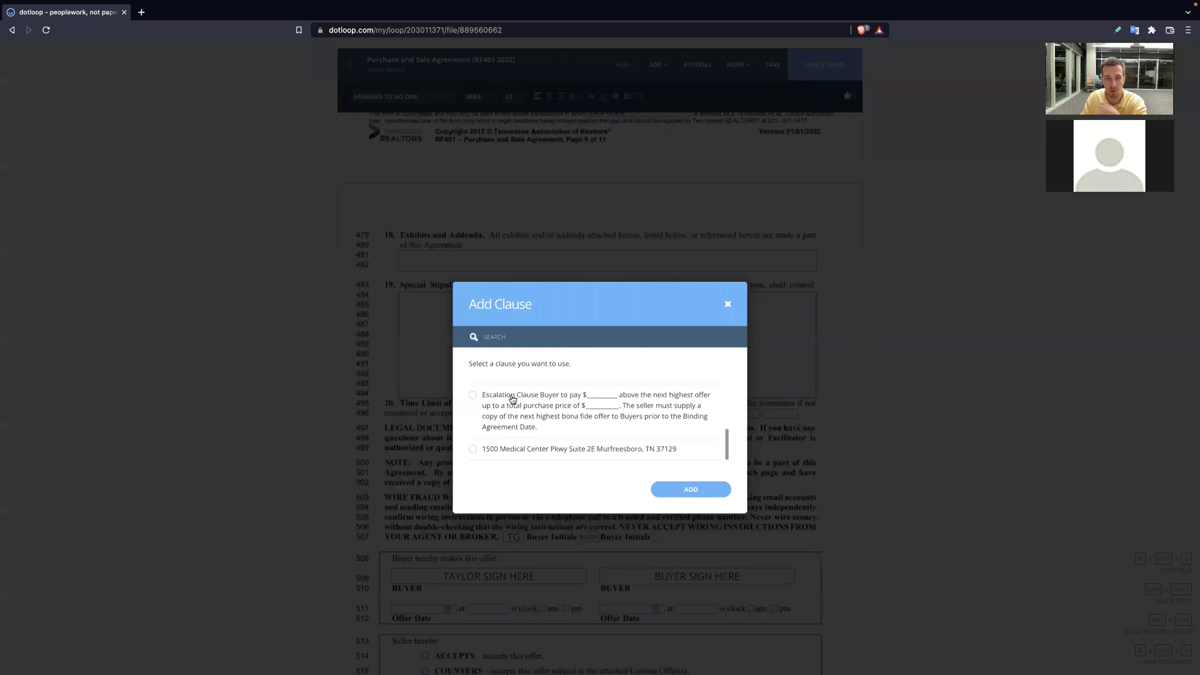
scroll(512, 427, "down", 2)
scroll(513, 427, "up", 5)
scroll(512, 428, "down", 2)
left_click(507, 425)
left_click(691, 489)
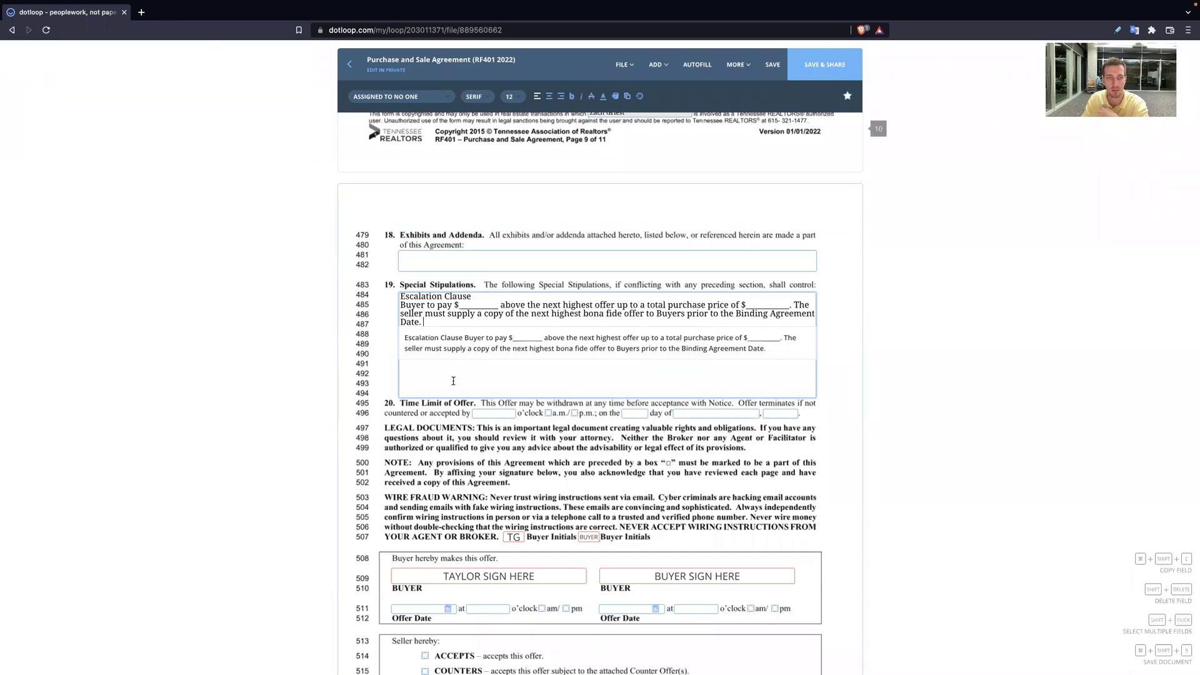
left_click(347, 70)
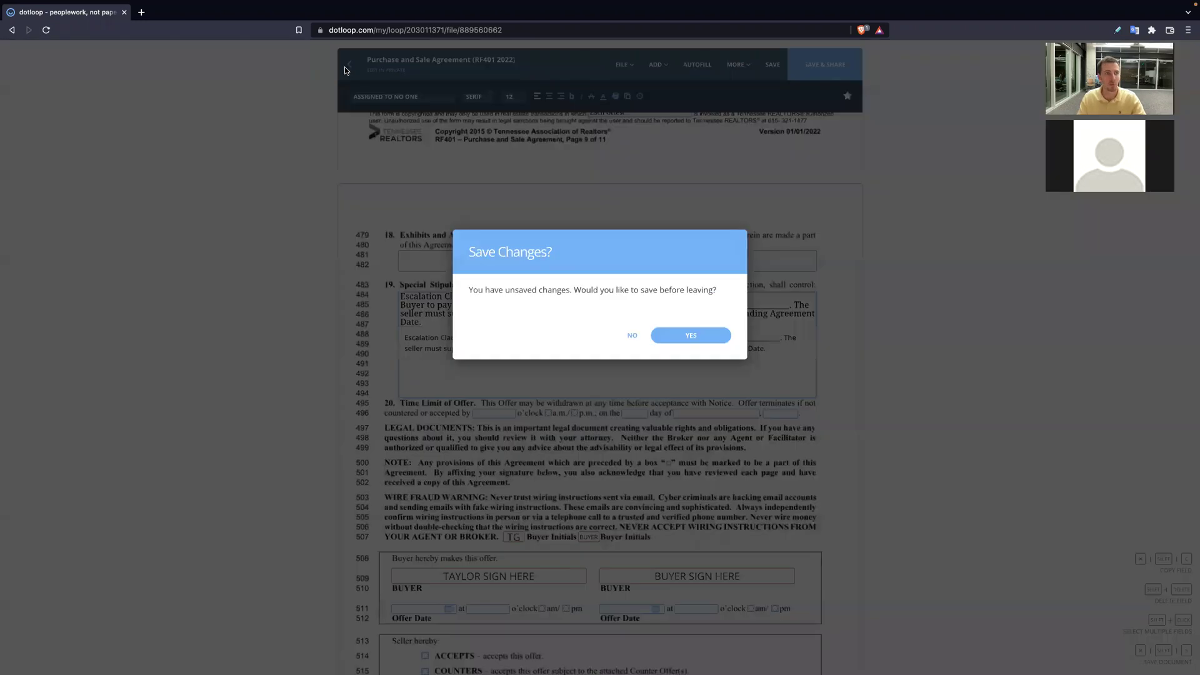
left_click(632, 398)
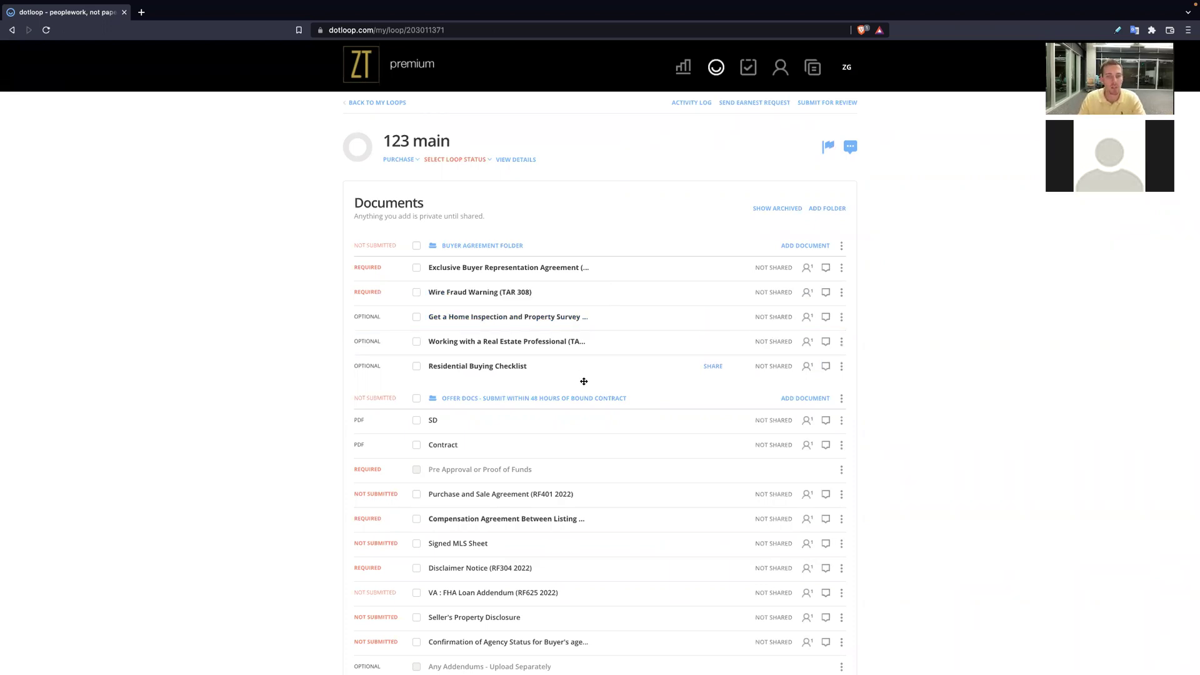
- Examine the Buying Checklist in the loop's Tasks section
scroll(584, 381, "down", 15)
scroll(584, 383, "down", 5)
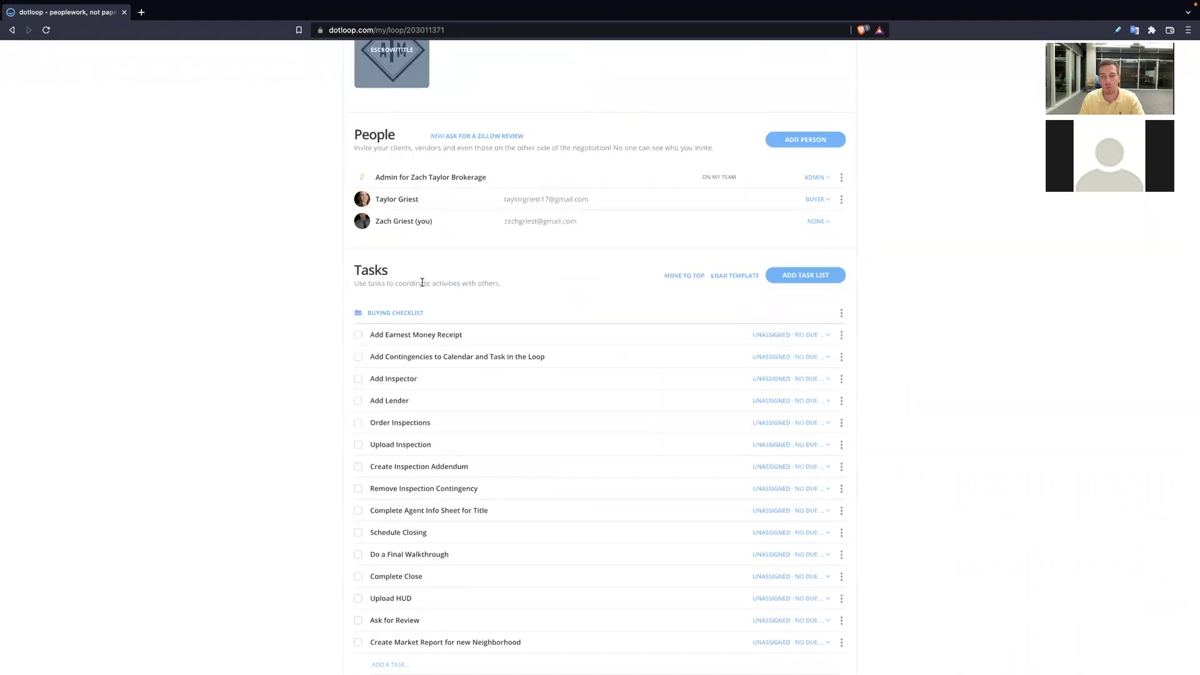
scroll(422, 282, "down", 2)
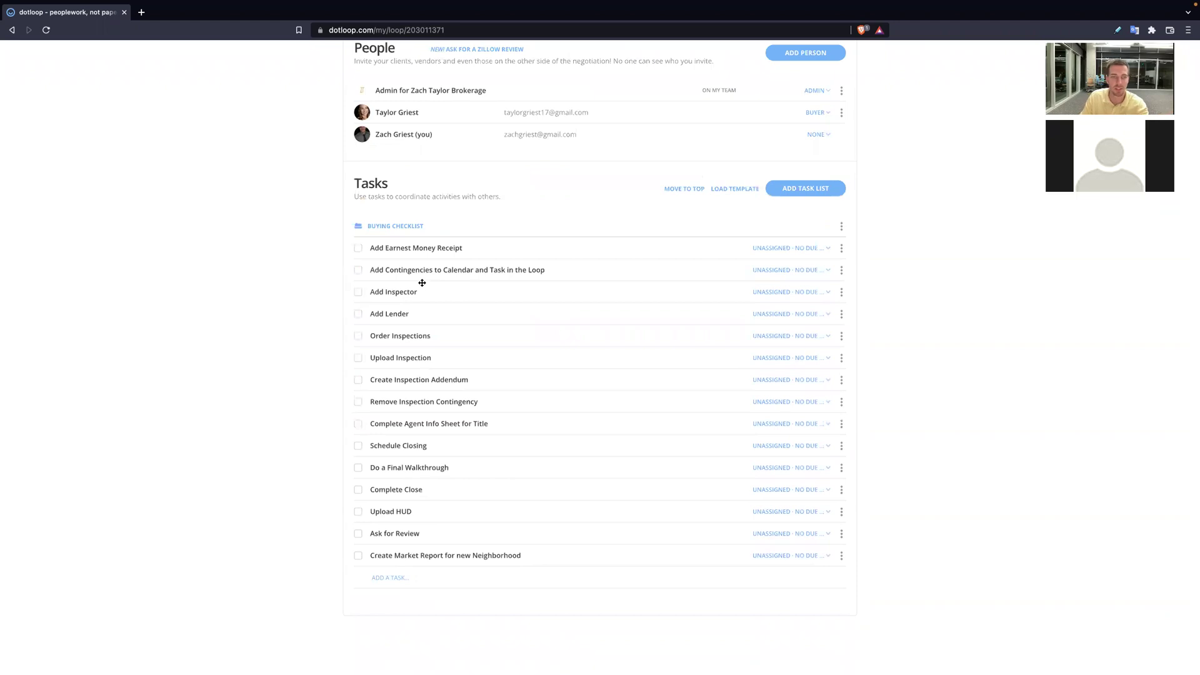
left_click_drag(356, 184, 396, 187)
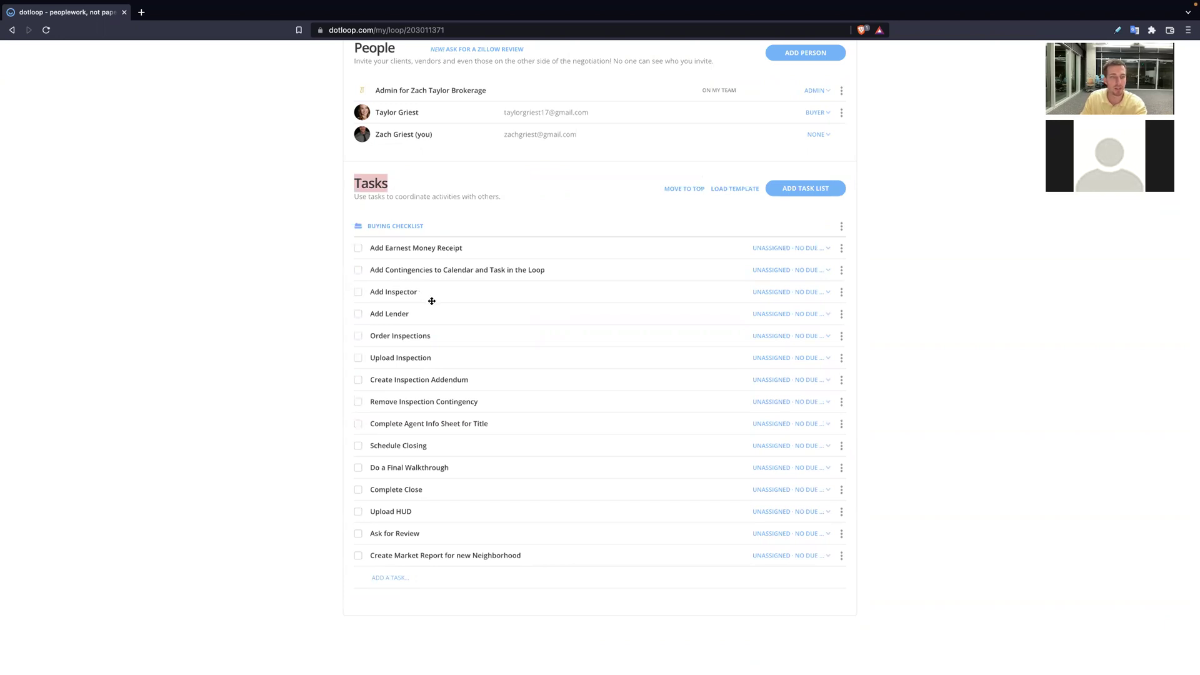
scroll(433, 301, "up", 20)
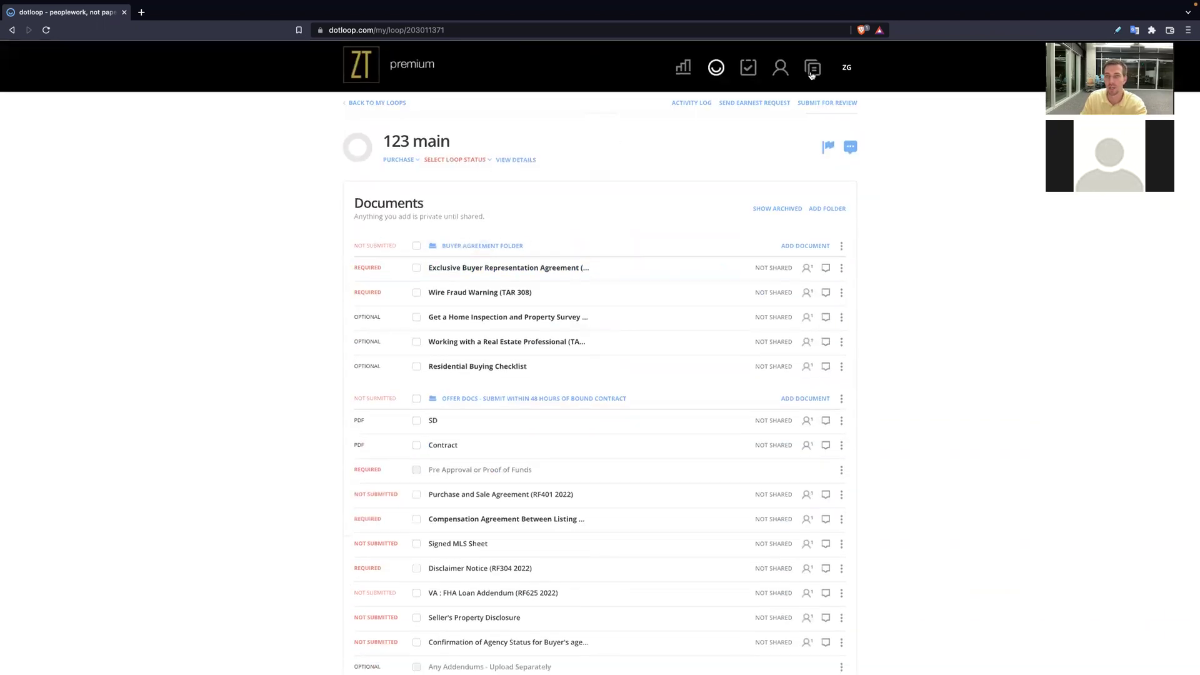
- Create a new task list template named "Closing Day Items"
left_click(811, 70)
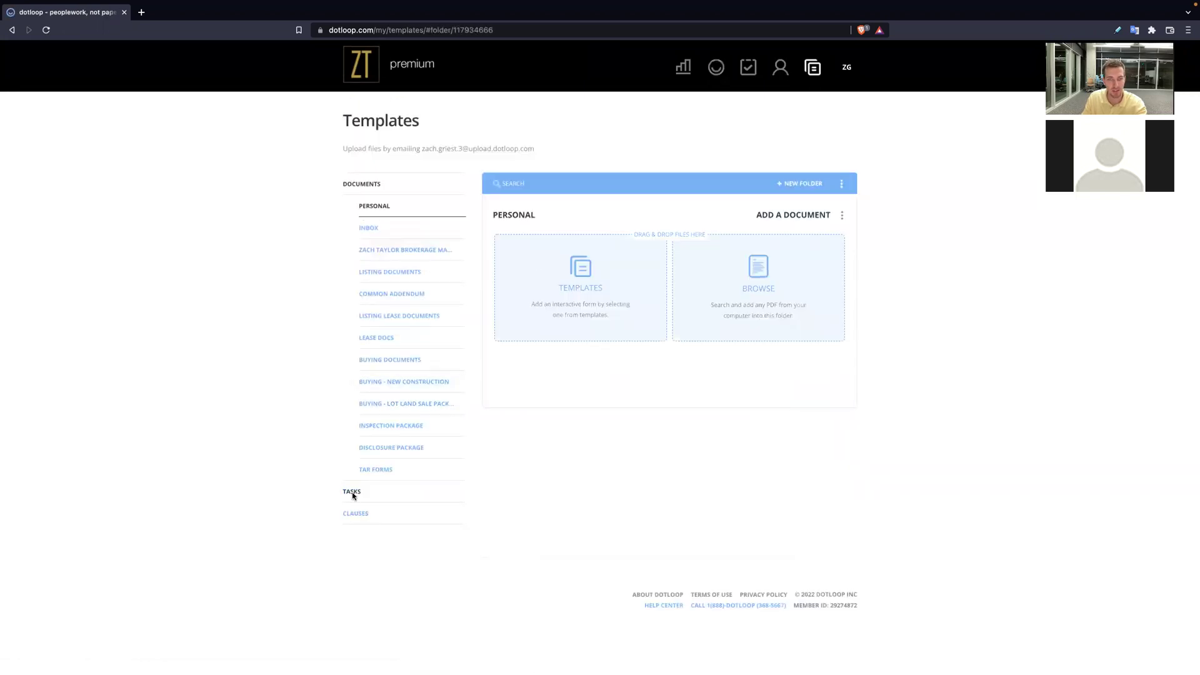
left_click(352, 493)
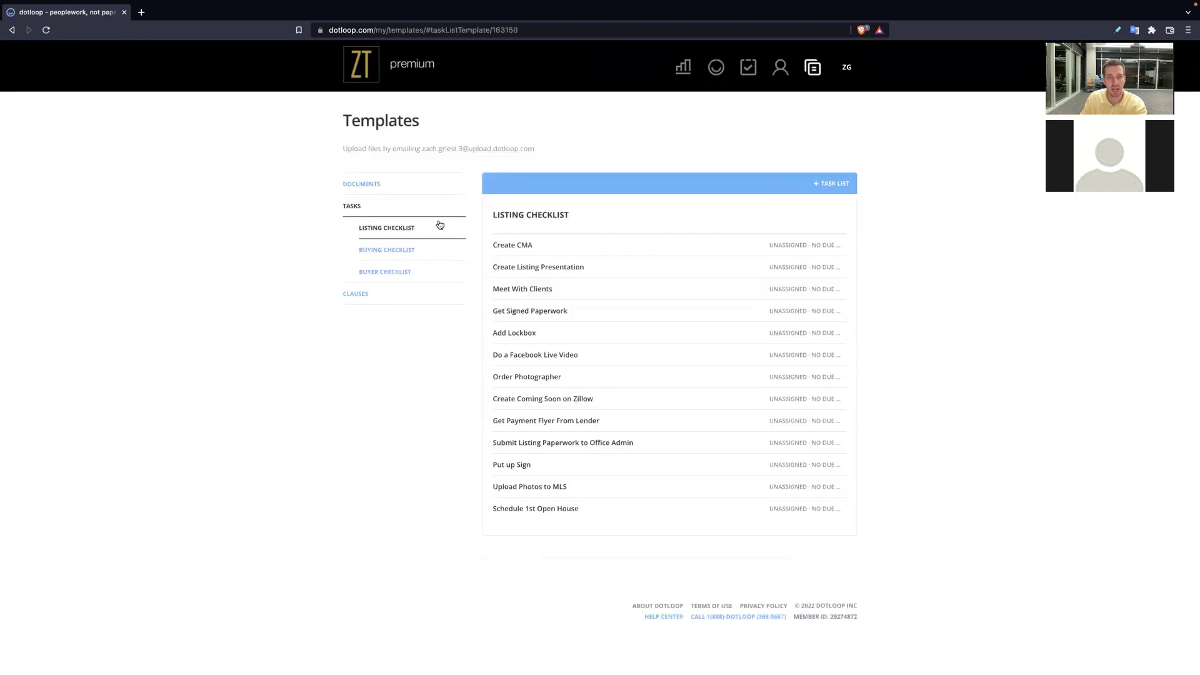
left_click(844, 183)
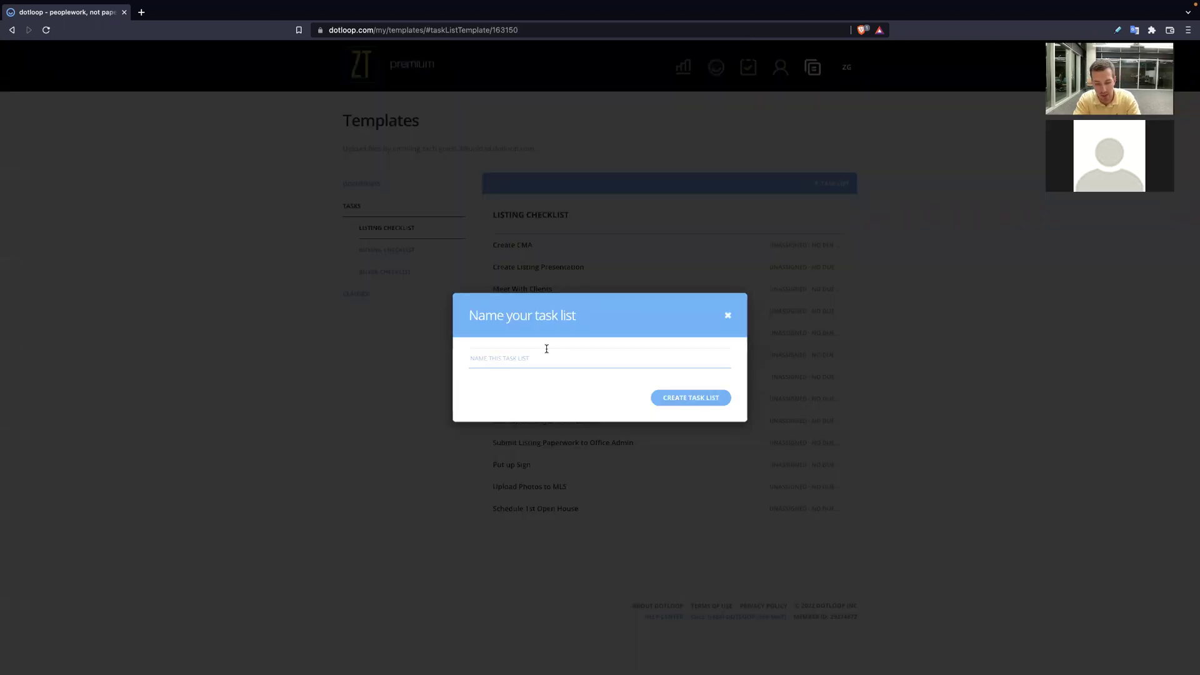
type("c")
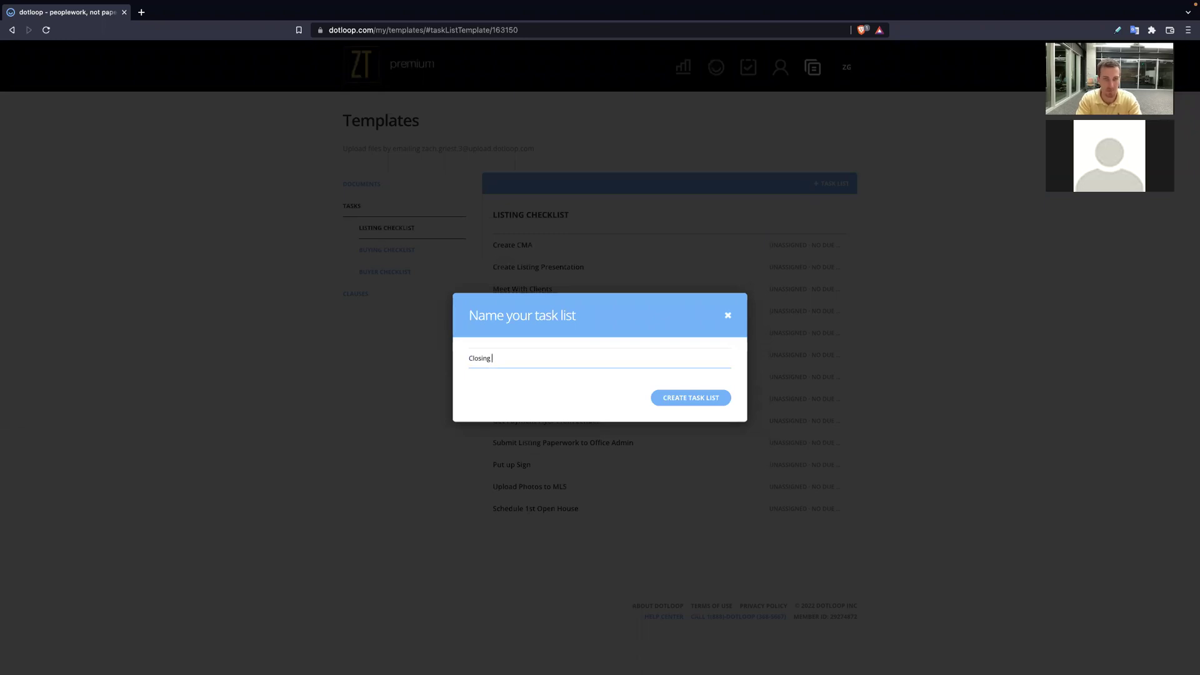
type("tems")
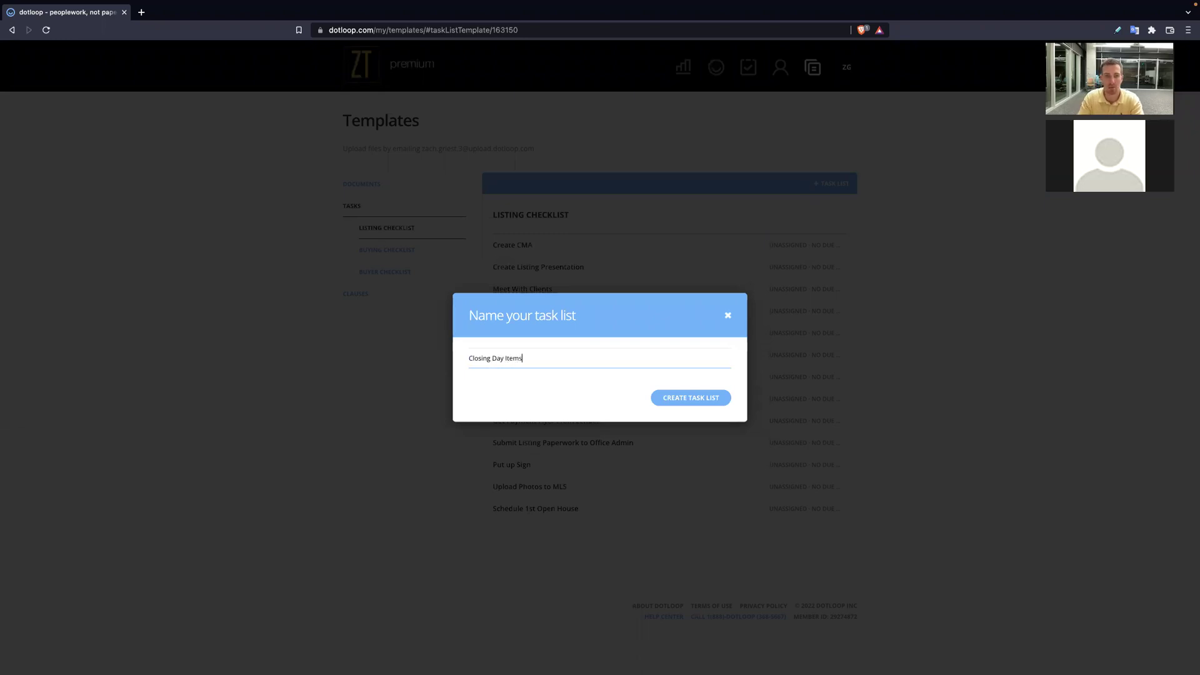
left_click(688, 397)
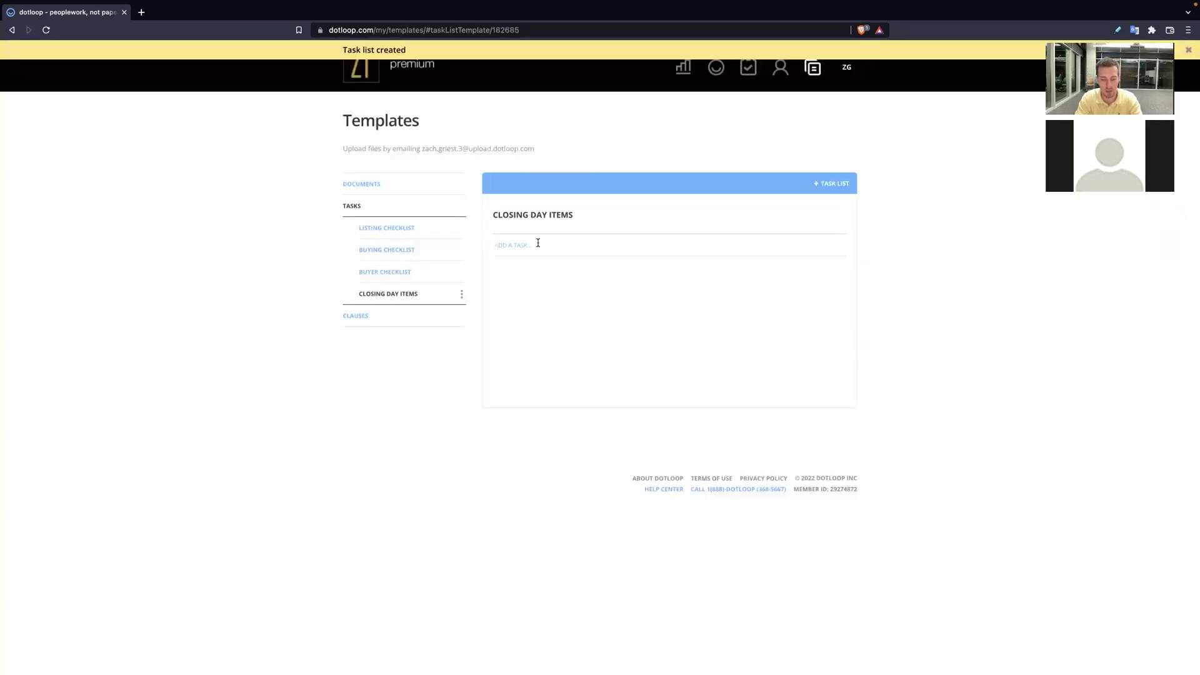
- Add the tasks "Transfer Utilities", "Schedule Movers" and "Pick up keys" to the Closing Day Items list
left_click(537, 243)
type("Transfer Utilities")
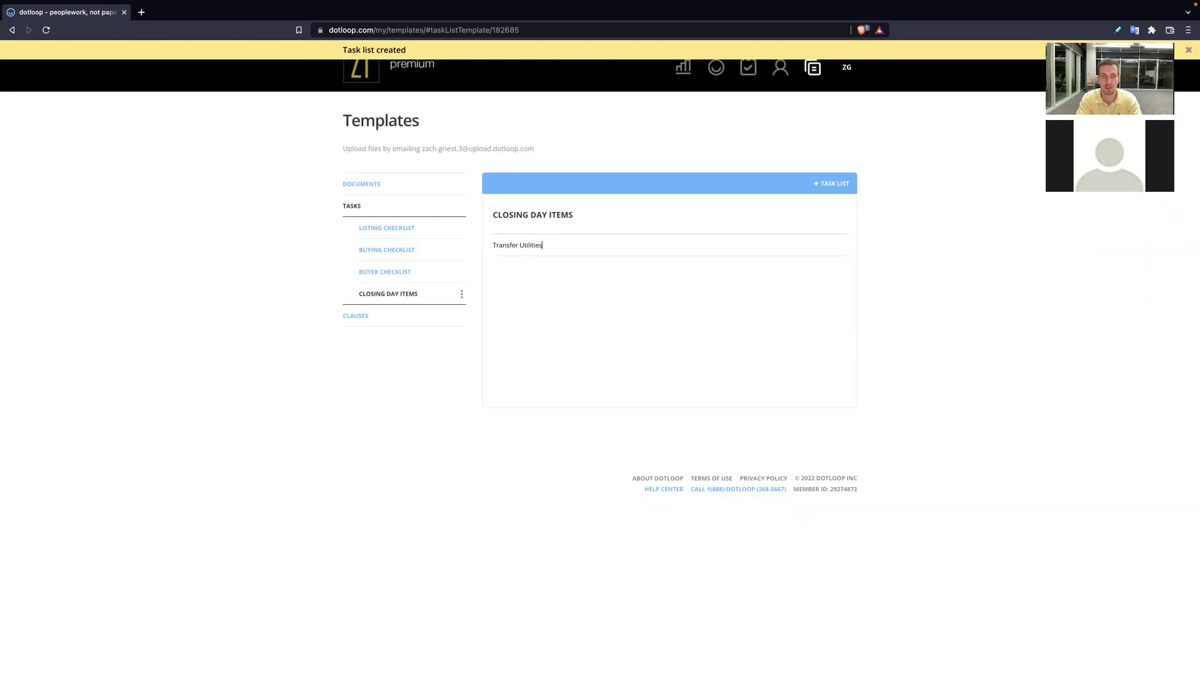
key("Return")
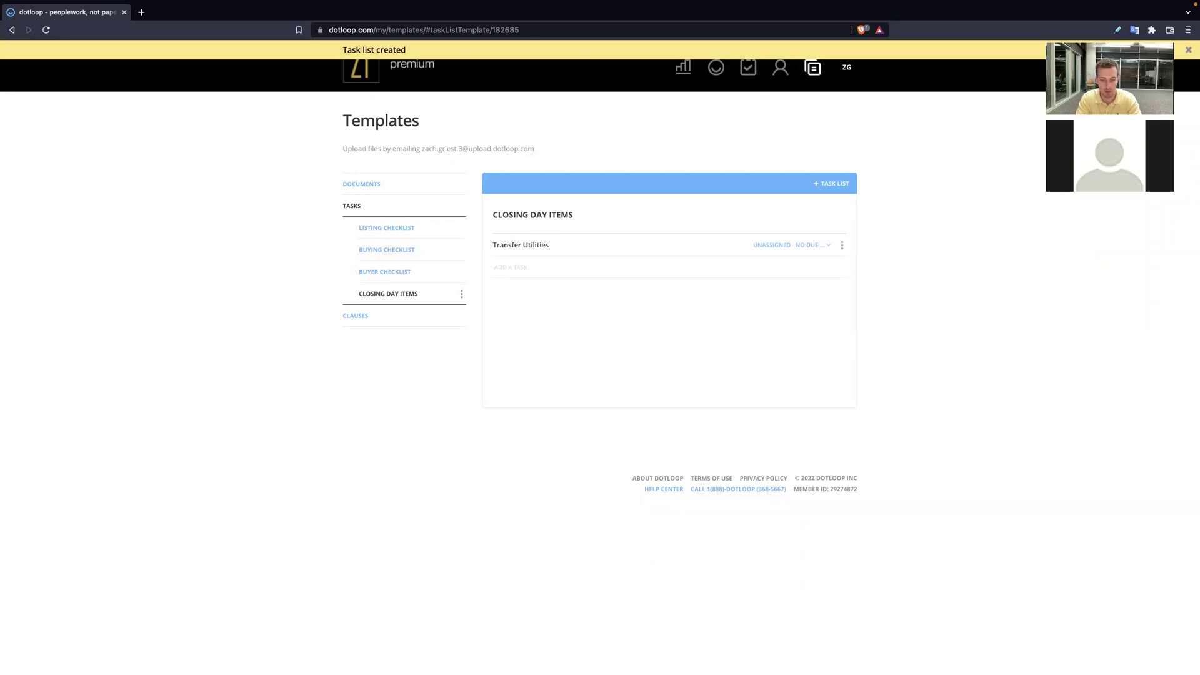
type("Schedule Movers")
key("Return")
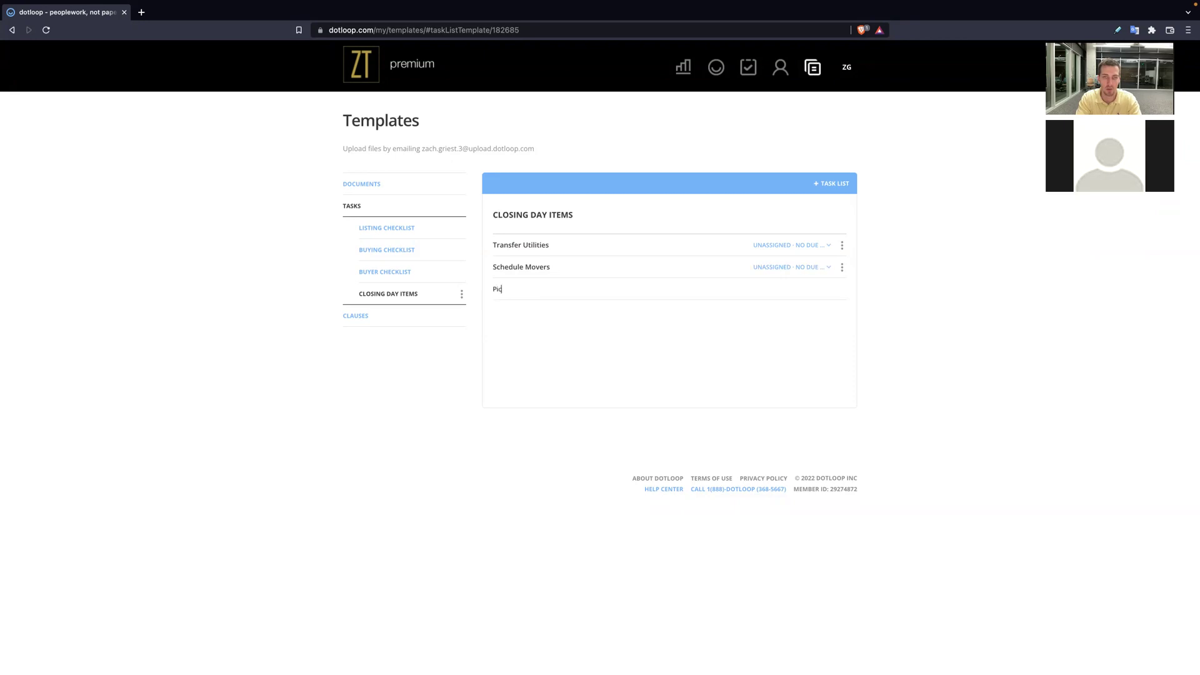
key("Return")
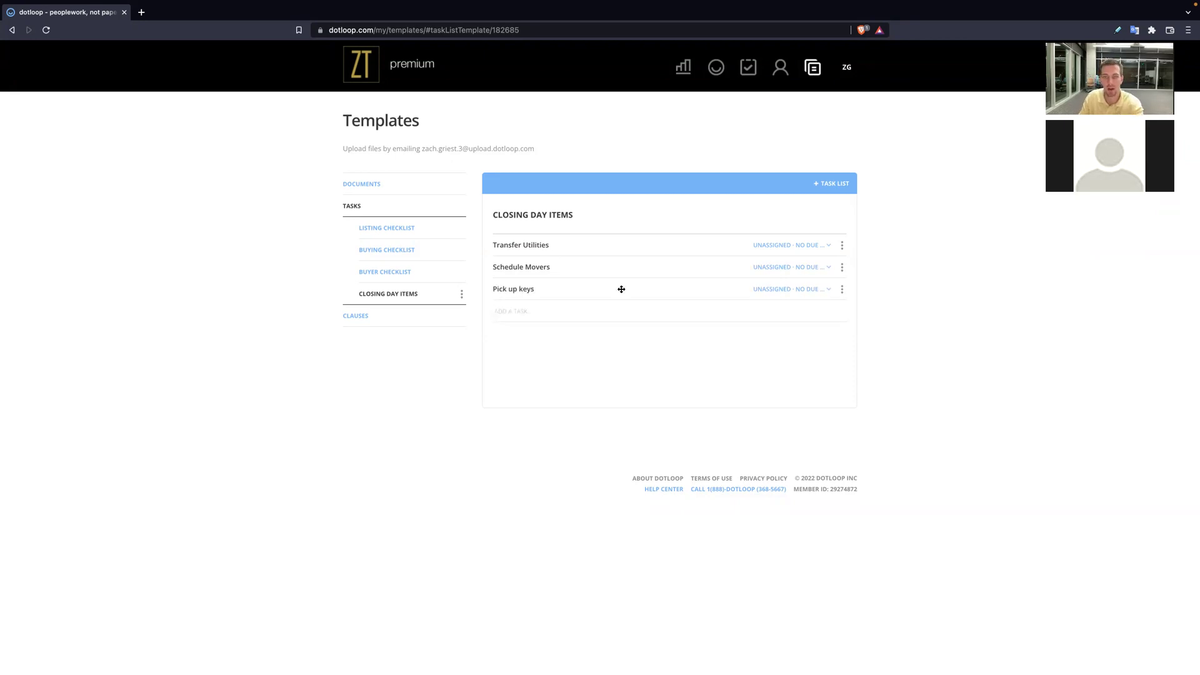
- Add an empty task list to the Tasks section of the 123 main loop and collapse it
left_click(719, 70)
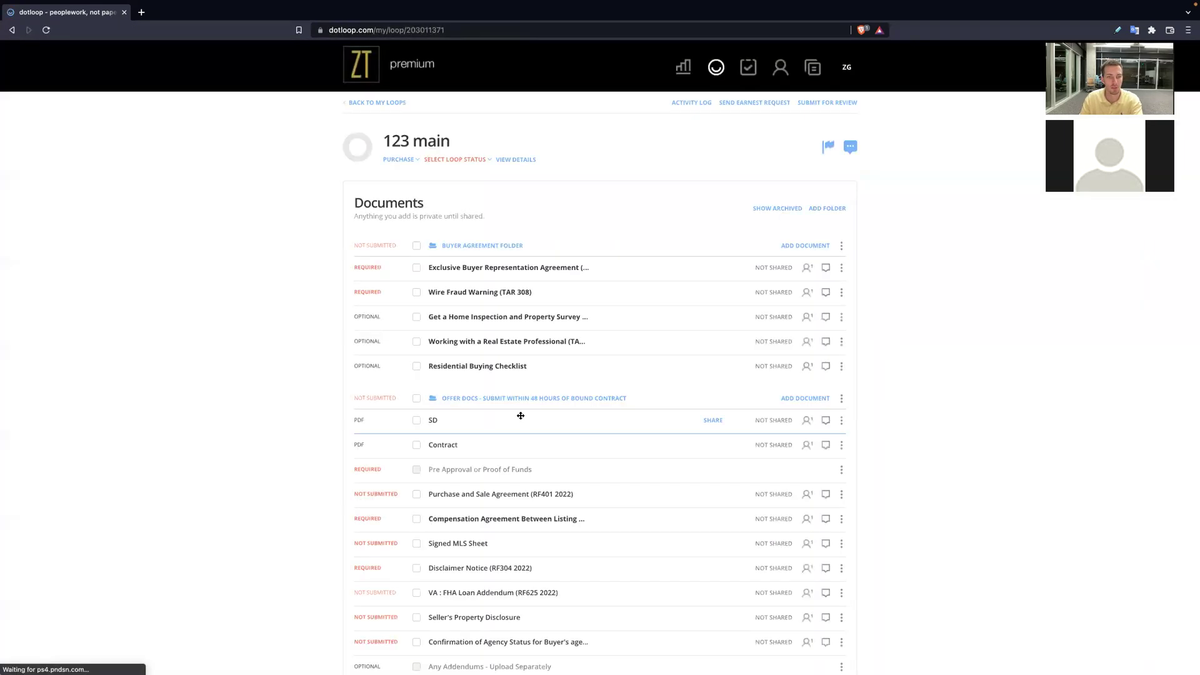
scroll(520, 415, "down", 15)
scroll(520, 416, "down", 2)
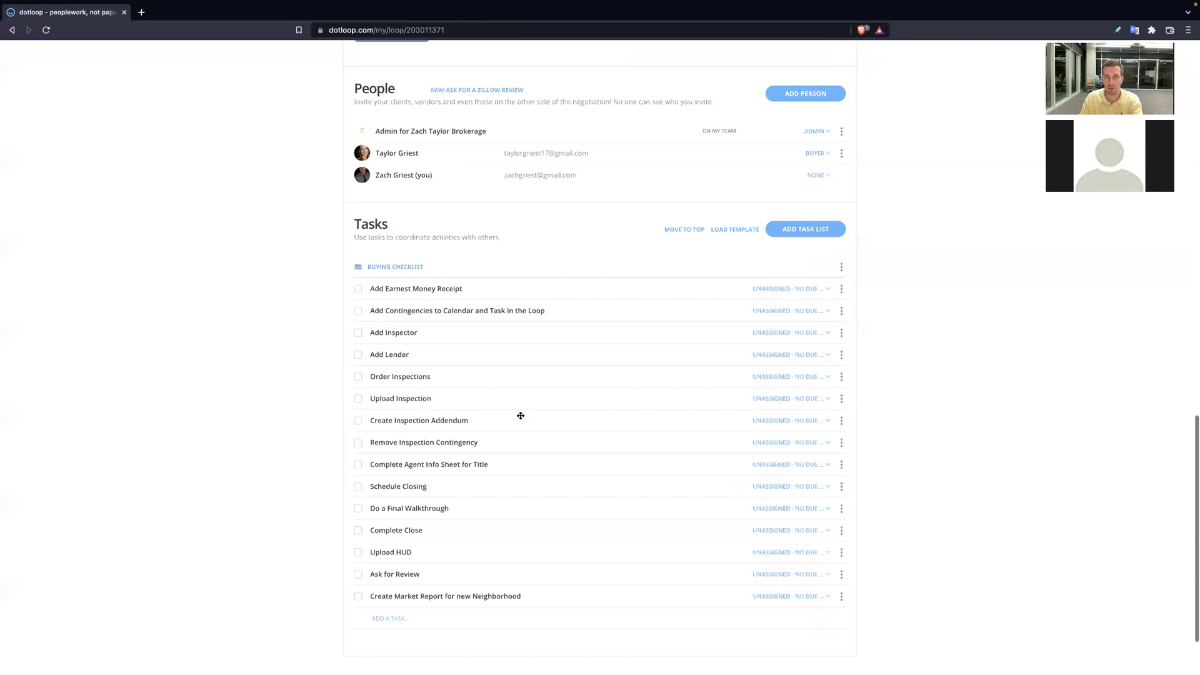
left_click(795, 228)
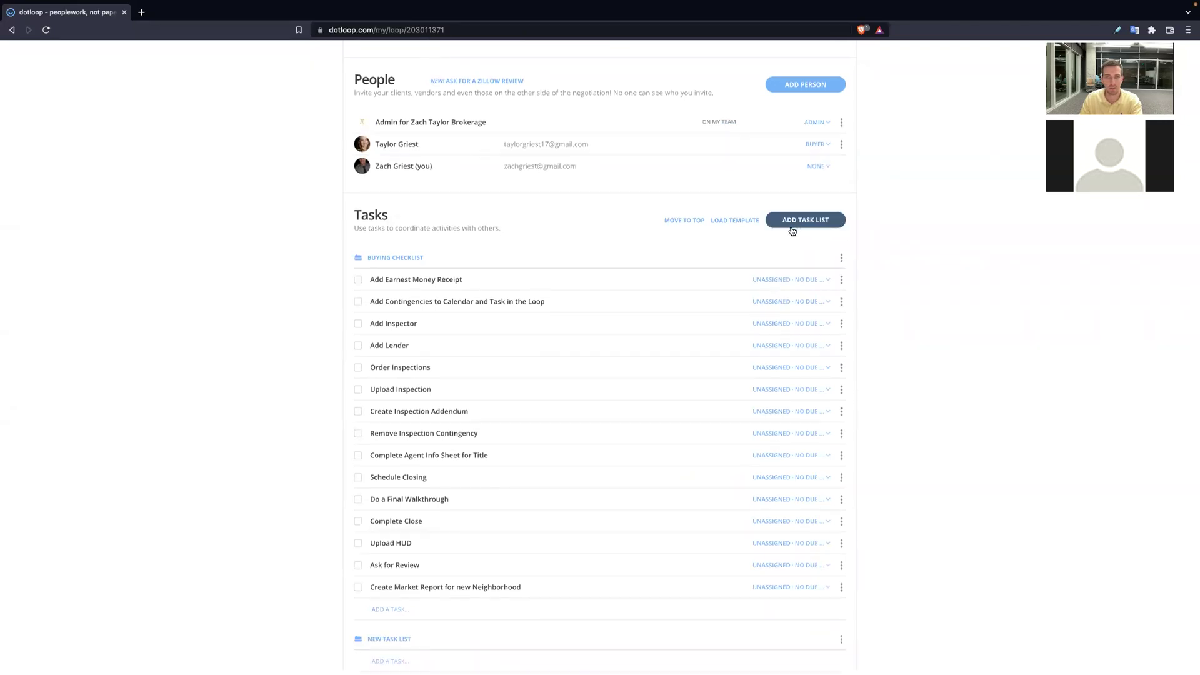
scroll(514, 452, "down", 2)
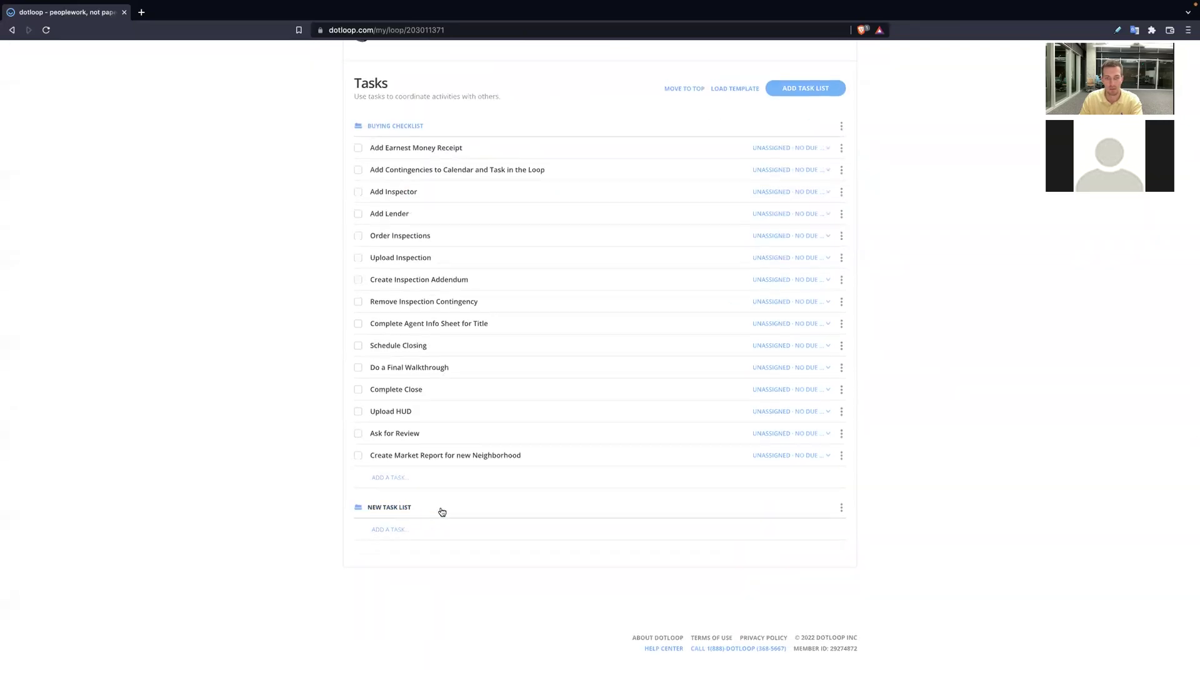
left_click(841, 530)
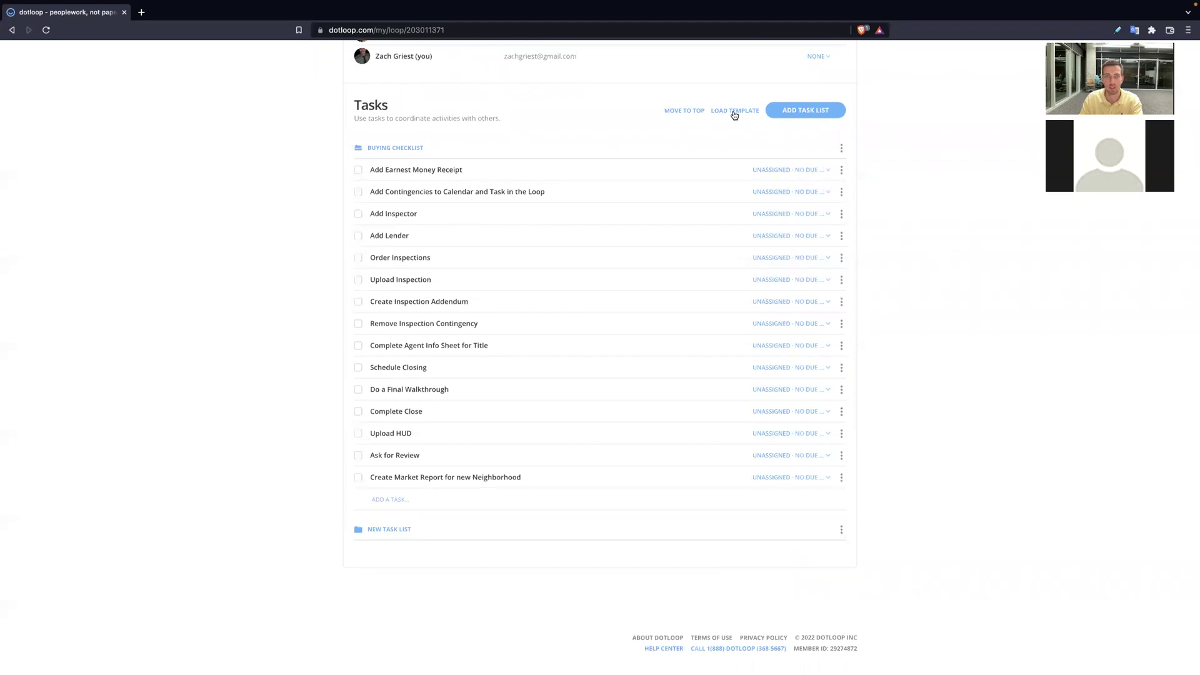
- Load the Closing Day Items task list template into the loop's Tasks section
left_click(731, 111)
left_click(472, 401)
left_click(694, 442)
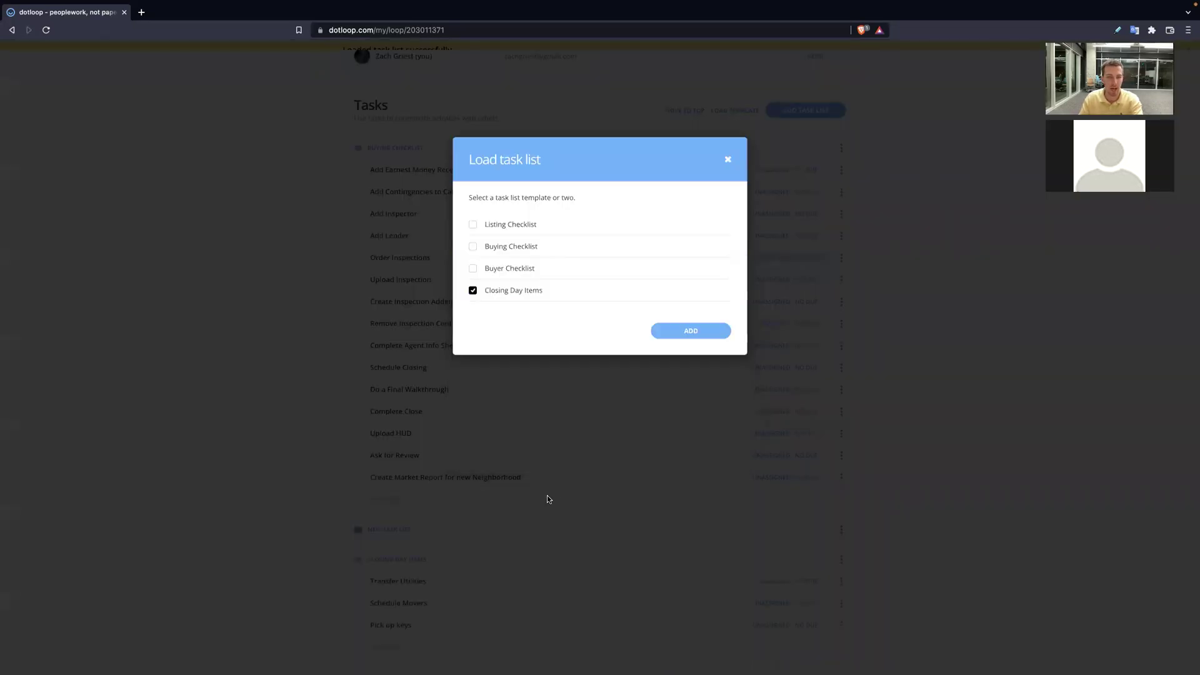
scroll(538, 494, "down", 3)
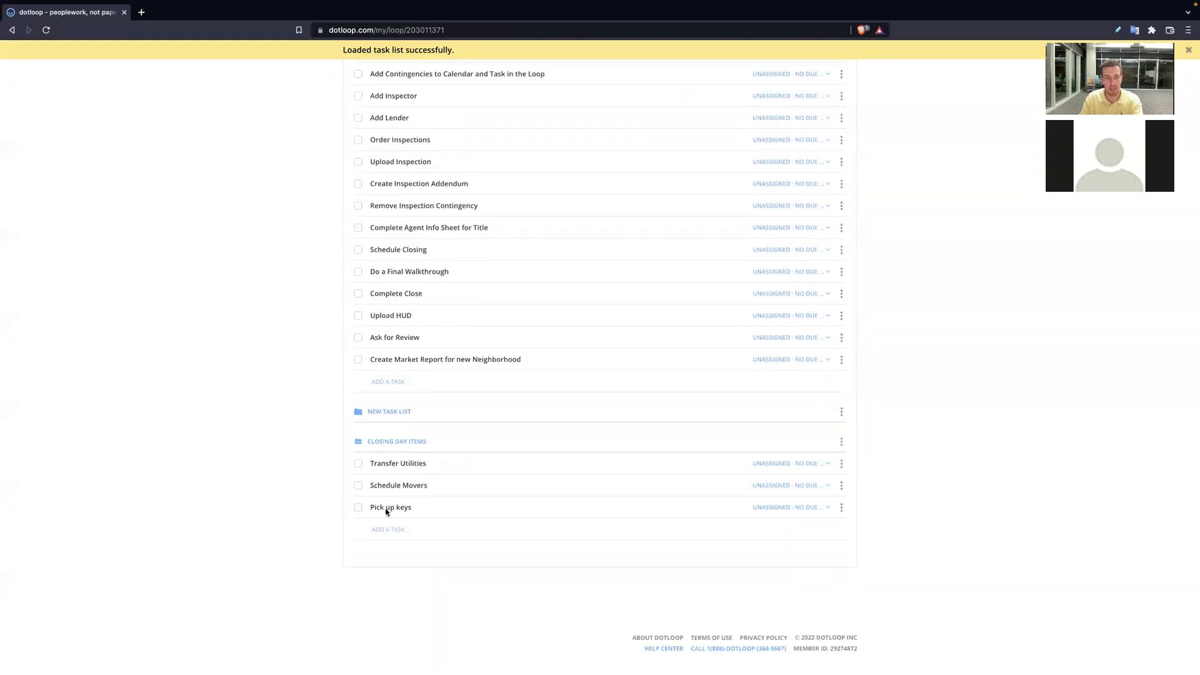
- Examine the due date and assignee options of the Transfer Utilities task without changing them
left_click(785, 465)
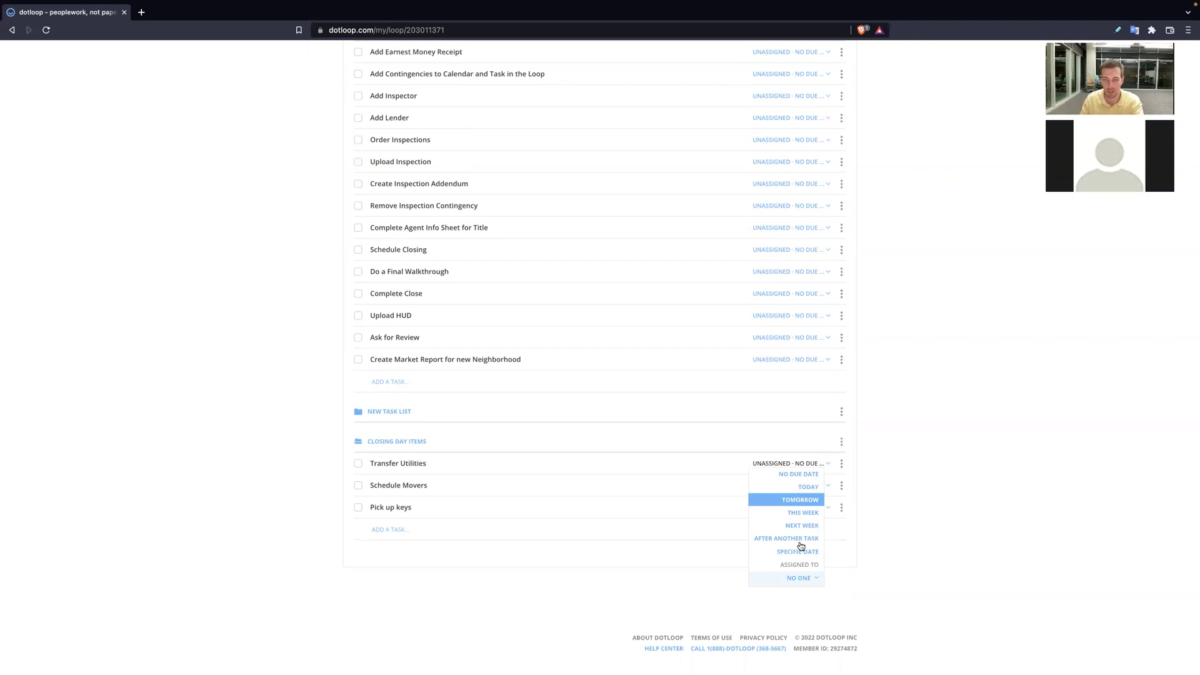
left_click(803, 579)
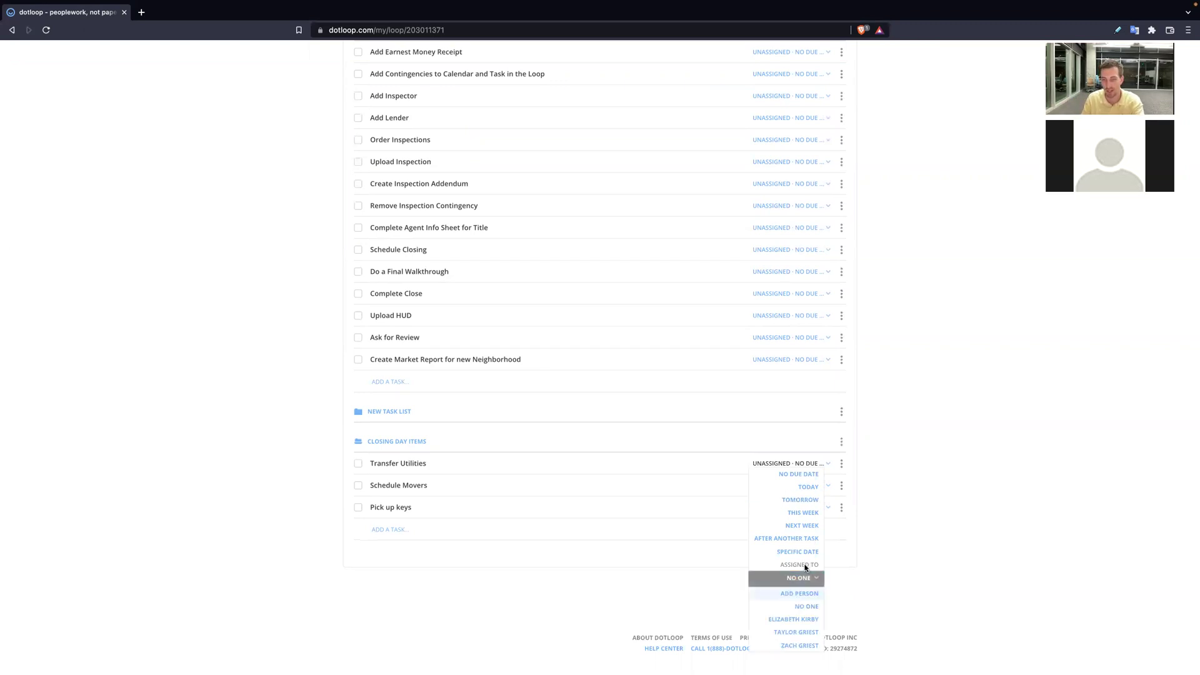
left_click(883, 594)
left_click(770, 469)
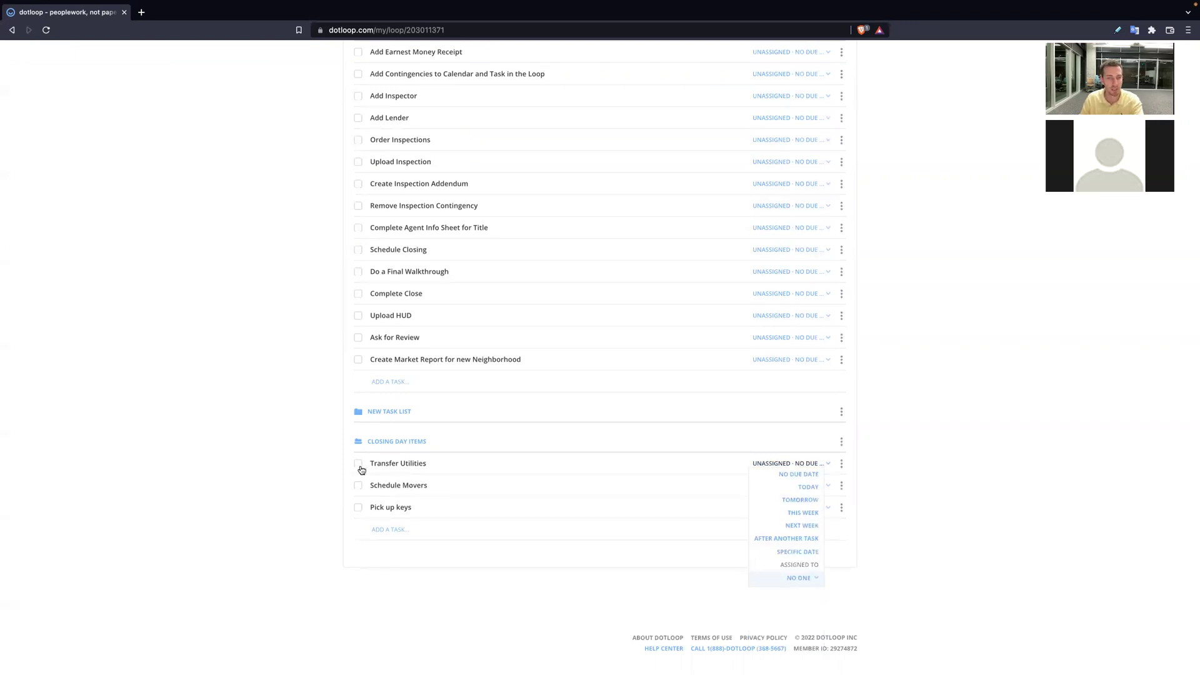
left_click(331, 467)
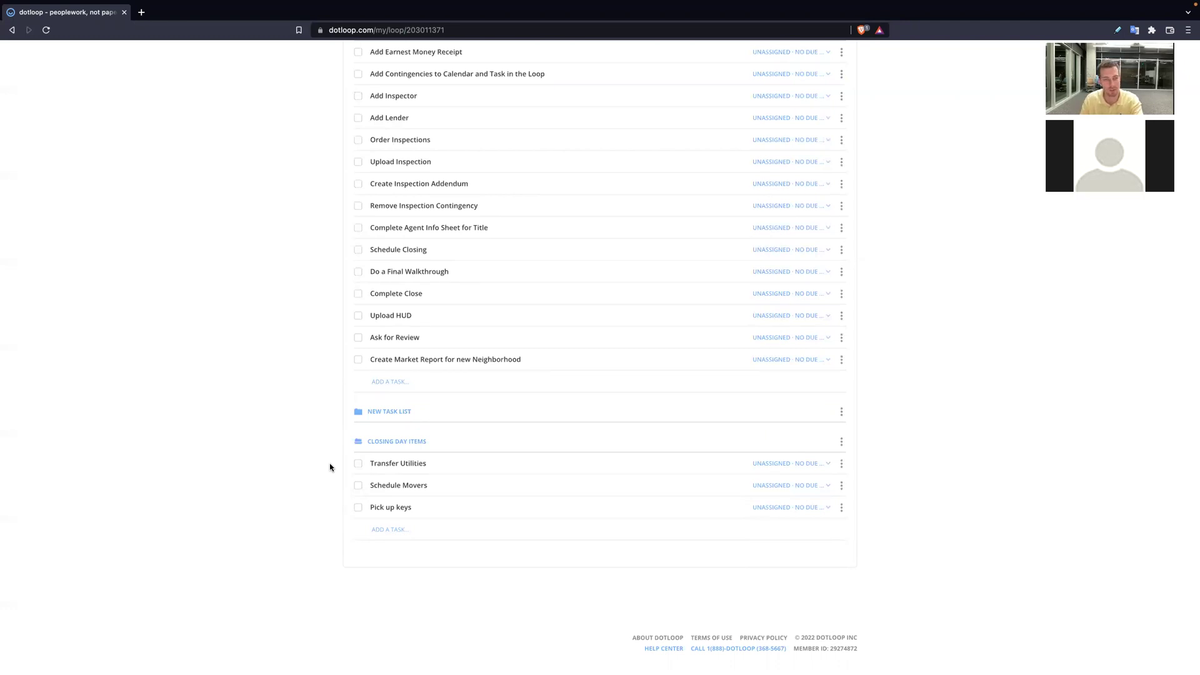
- Check off the Transfer Utilities and Schedule Movers tasks, and clear both check marks again
left_click(359, 466)
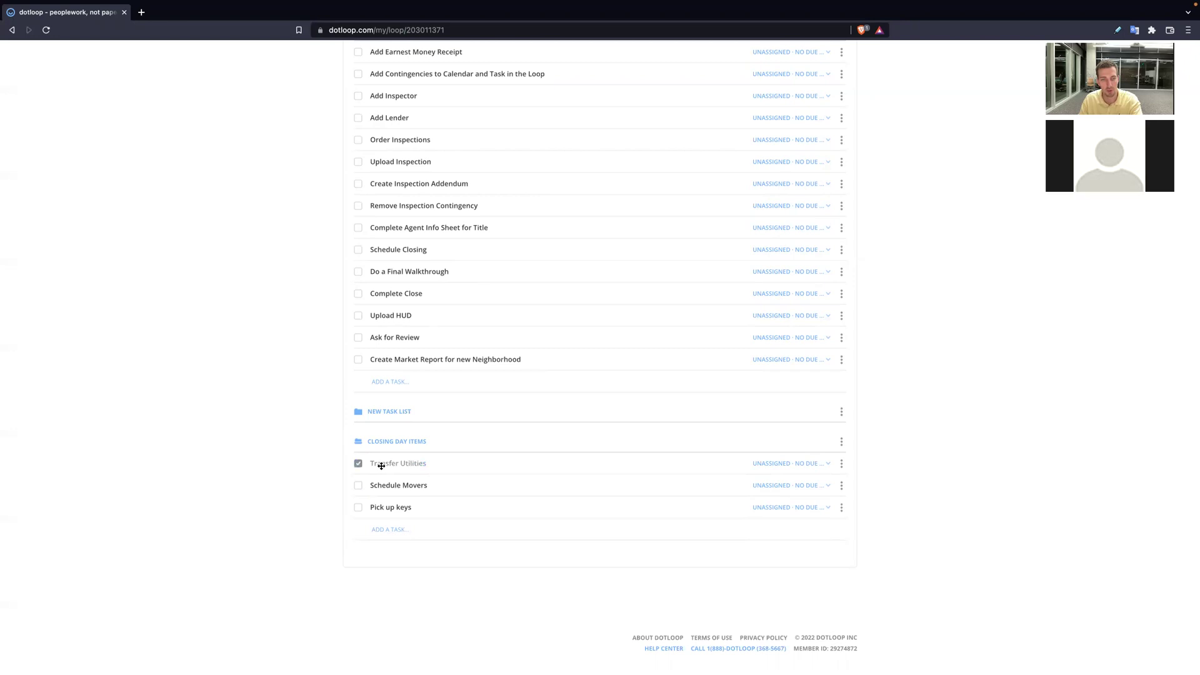
left_click(358, 488)
left_click(357, 488)
left_click(359, 466)
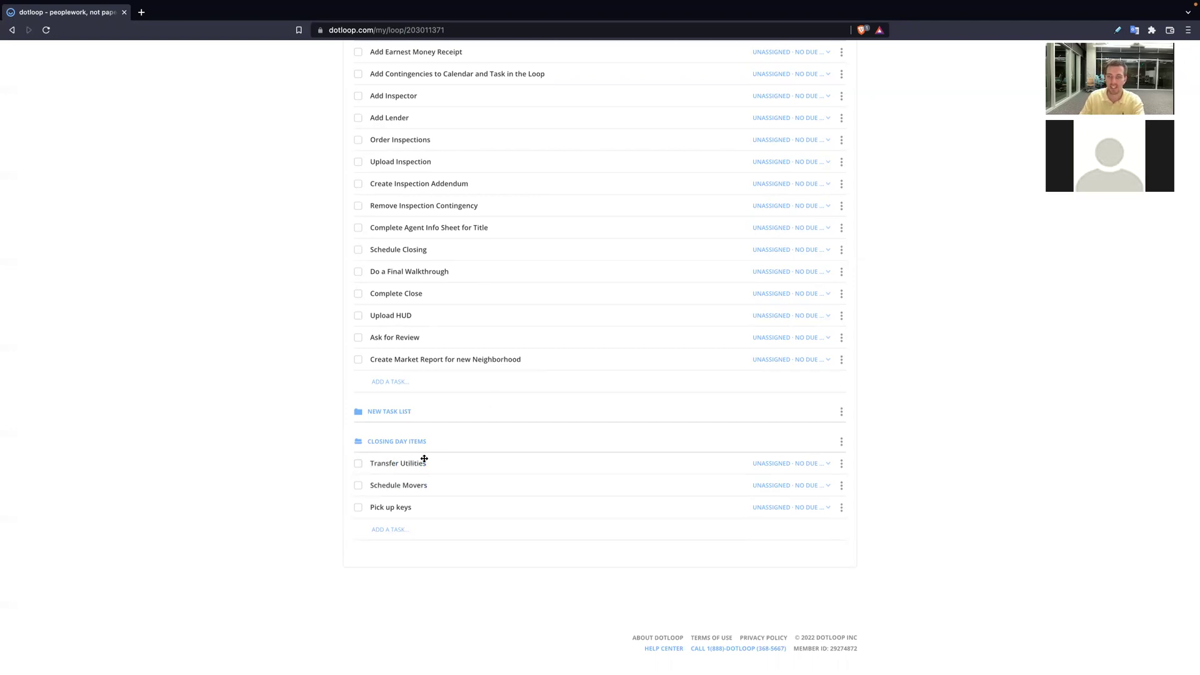
- Open the sharing settings of the Purchase and Sale Agreement (RF401 2022) and deselect the buyer as a recipient
scroll(433, 449, "up", 20)
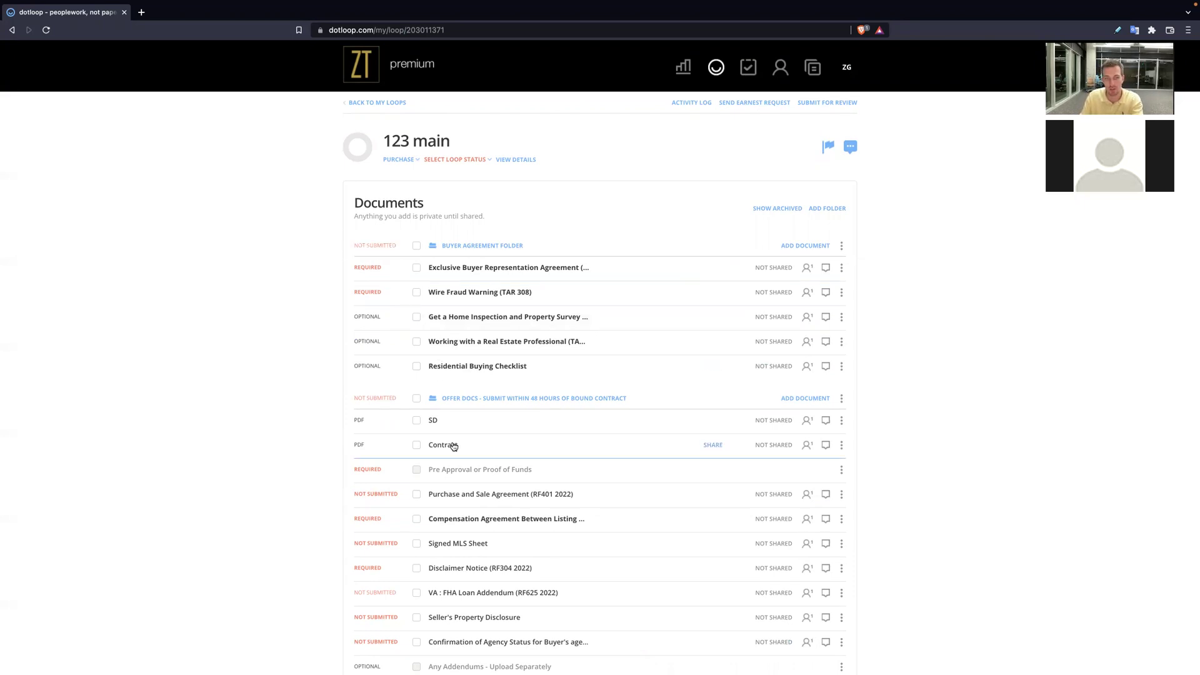
left_click(474, 496)
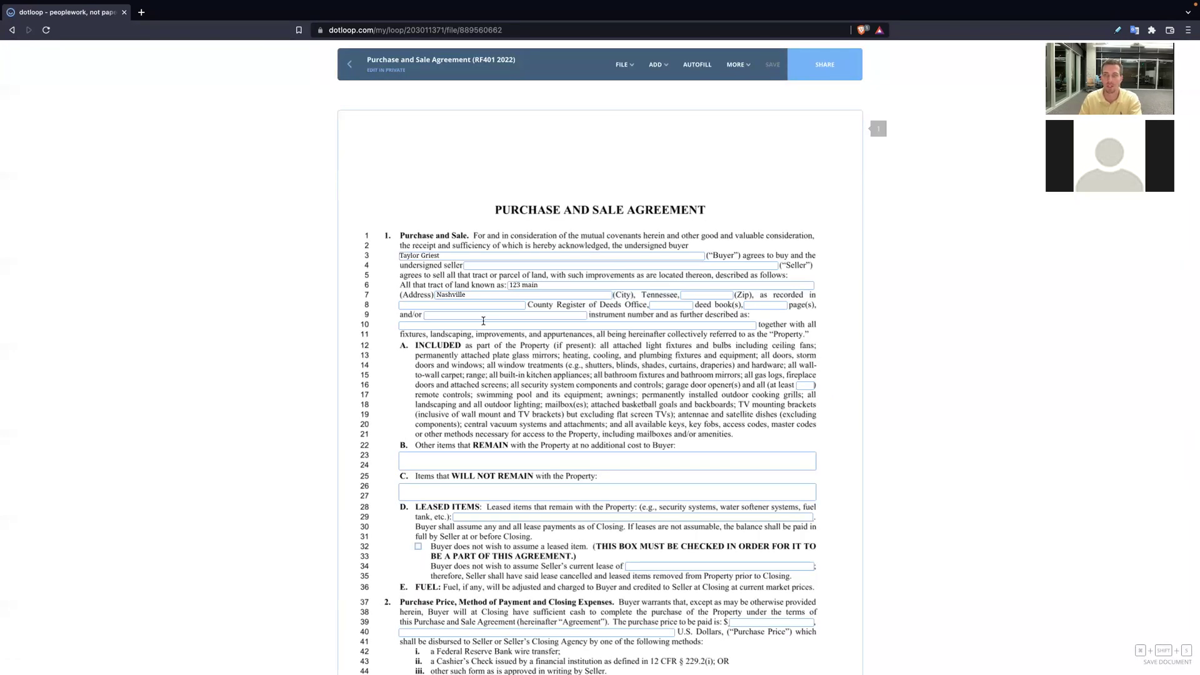
left_click(825, 68)
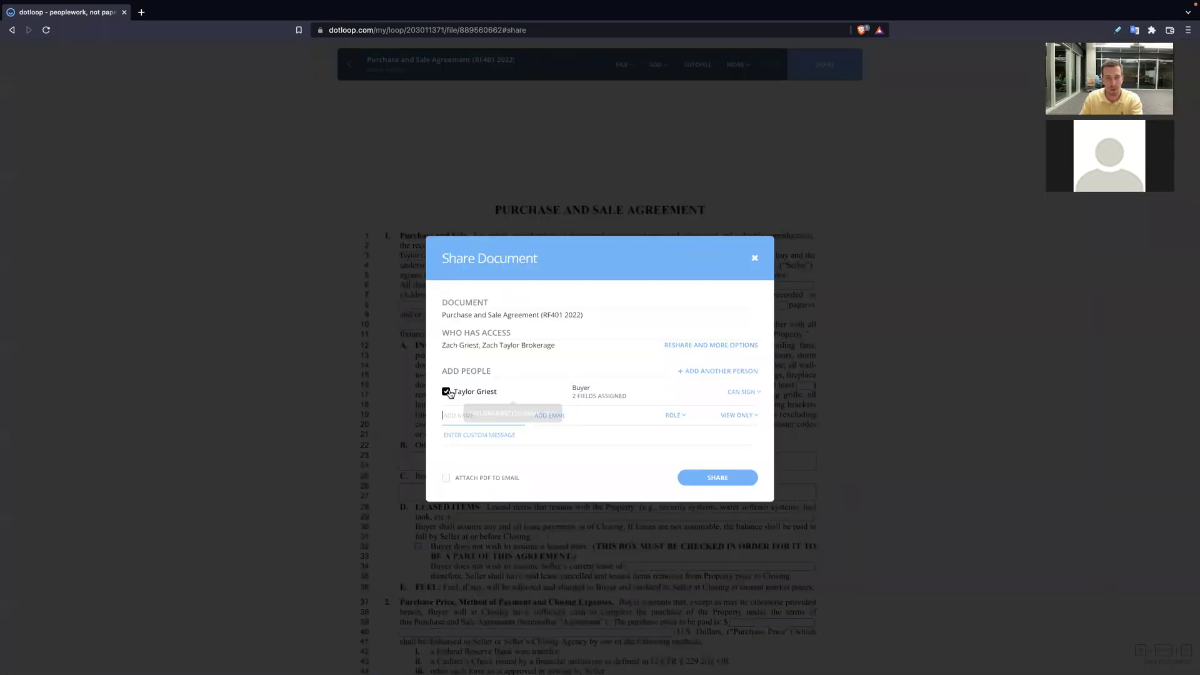
left_click(445, 392)
- Enter the new recipient's full name and assign the Listing Agent role
left_click(481, 415)
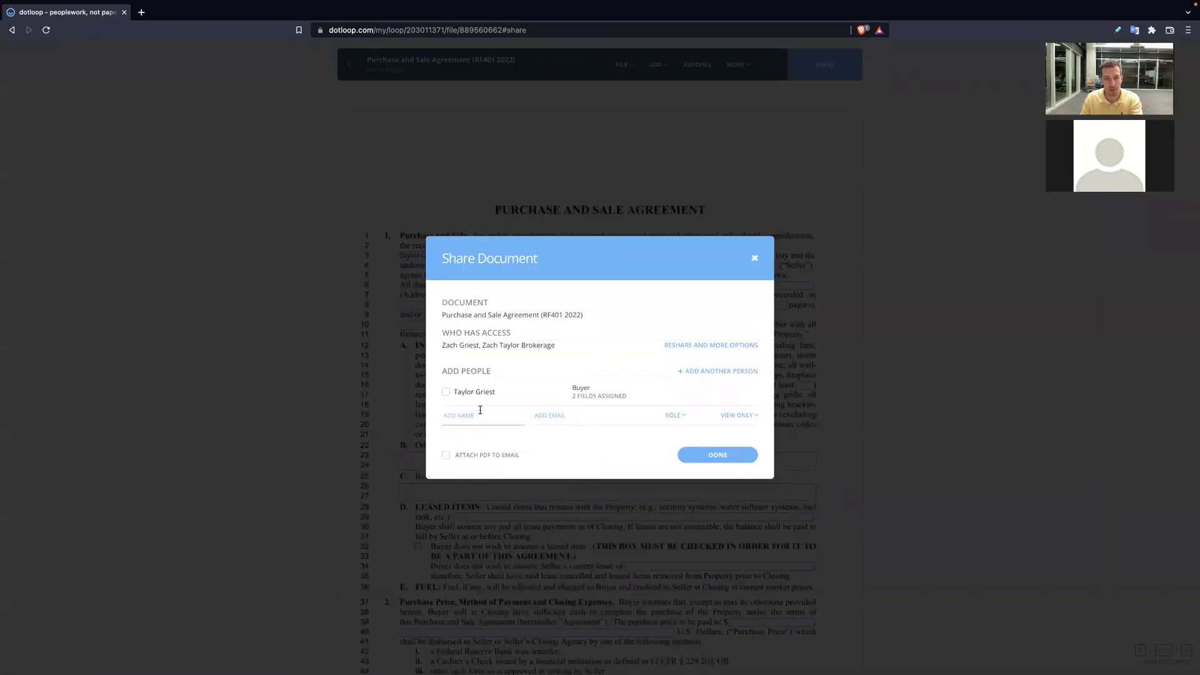
type("jo")
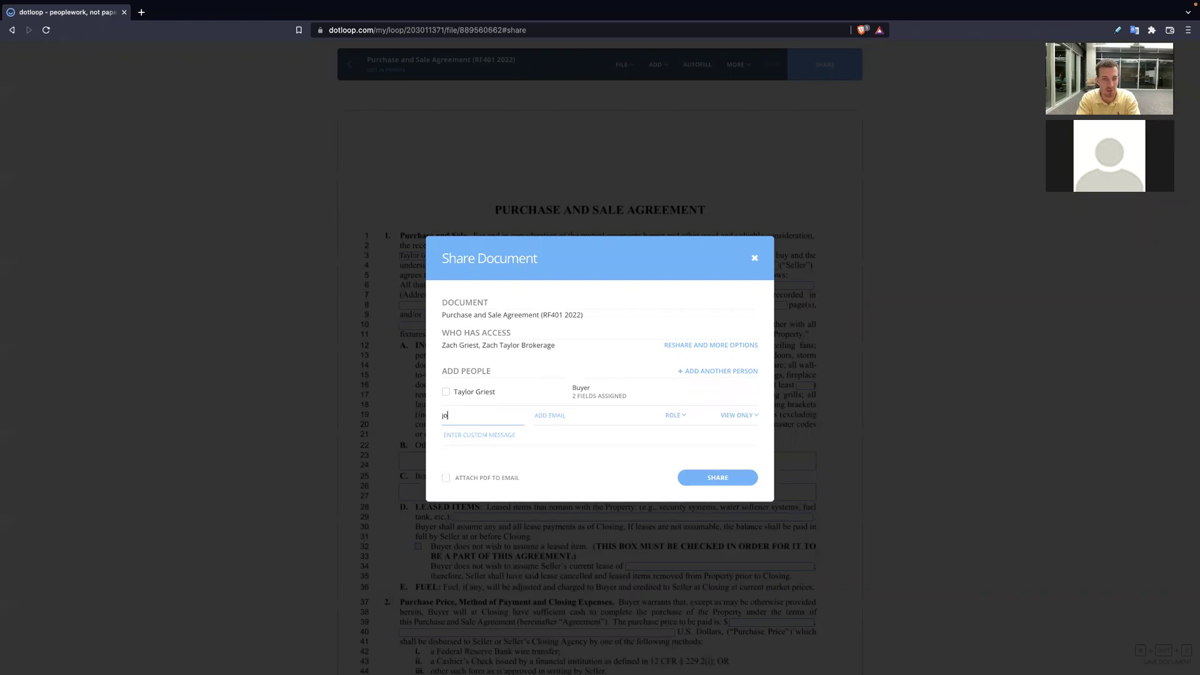
type("hn smith")
key("Tab")
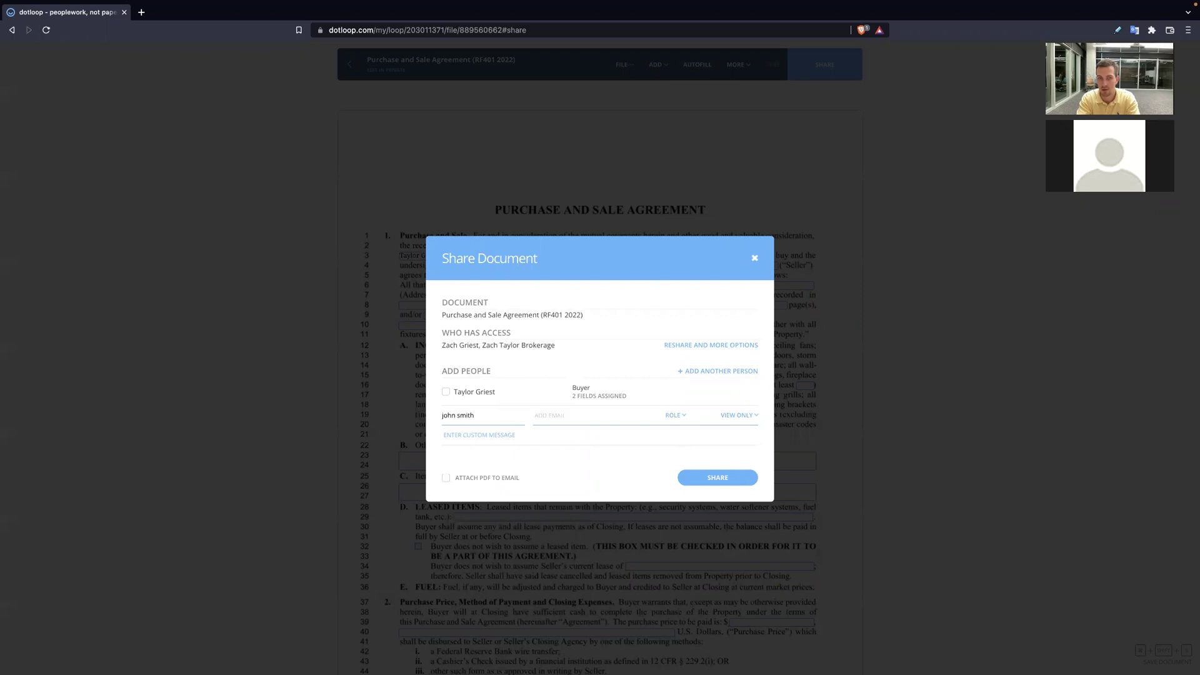
left_click(675, 416)
left_click(699, 441)
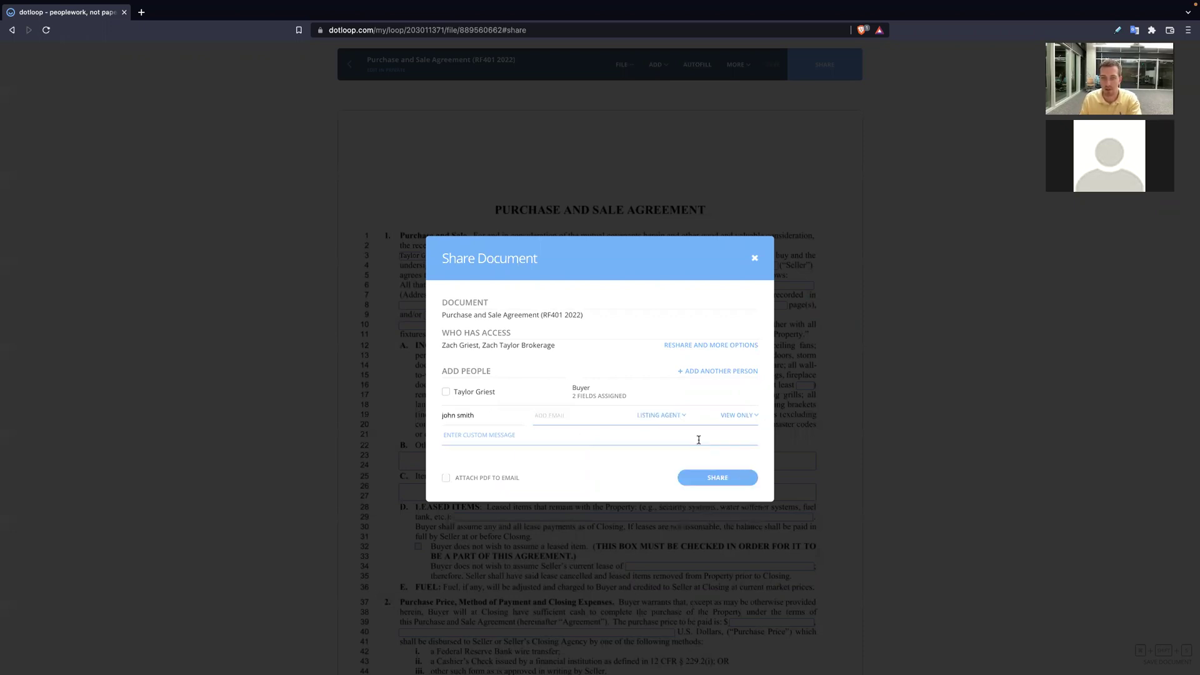
- Review the new recipient's permission options, and return to the loop without sharing the agreement
left_click(736, 417)
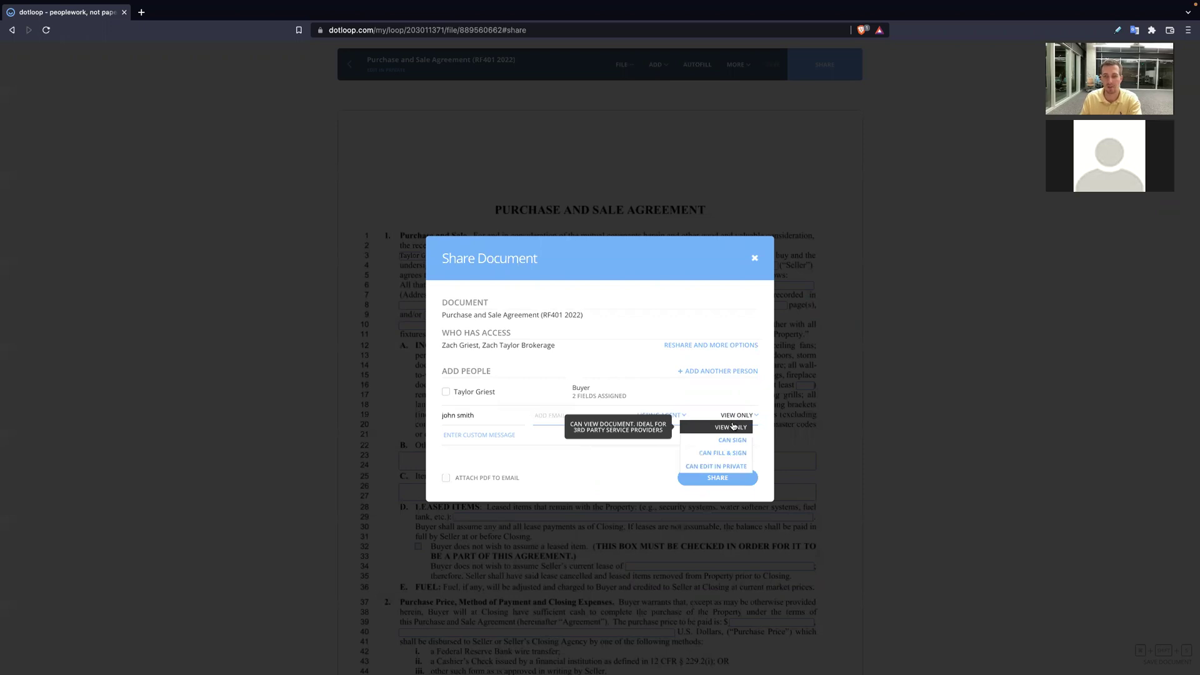
left_click(731, 392)
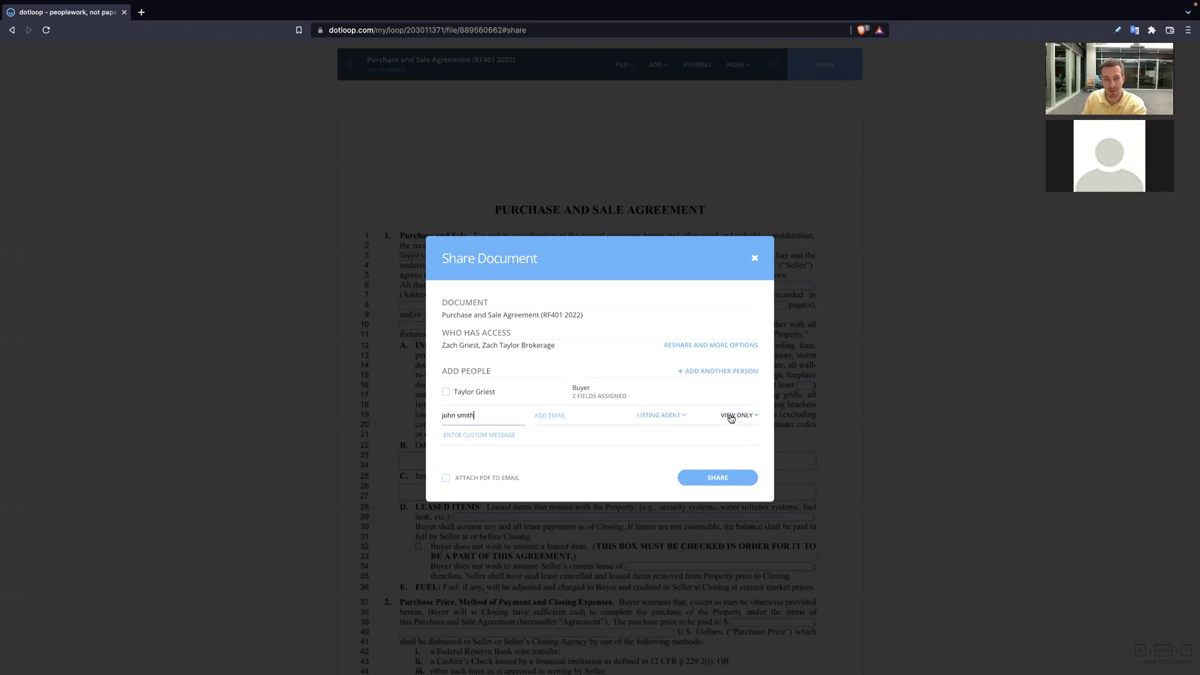
left_click(755, 258)
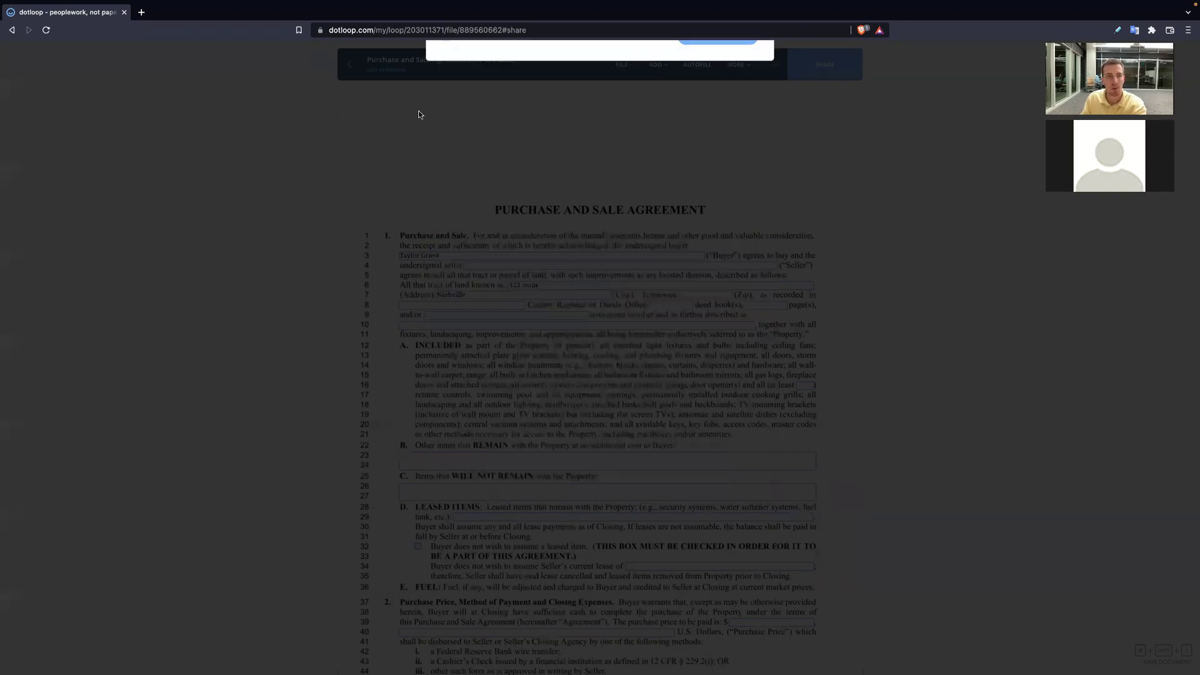
left_click(349, 64)
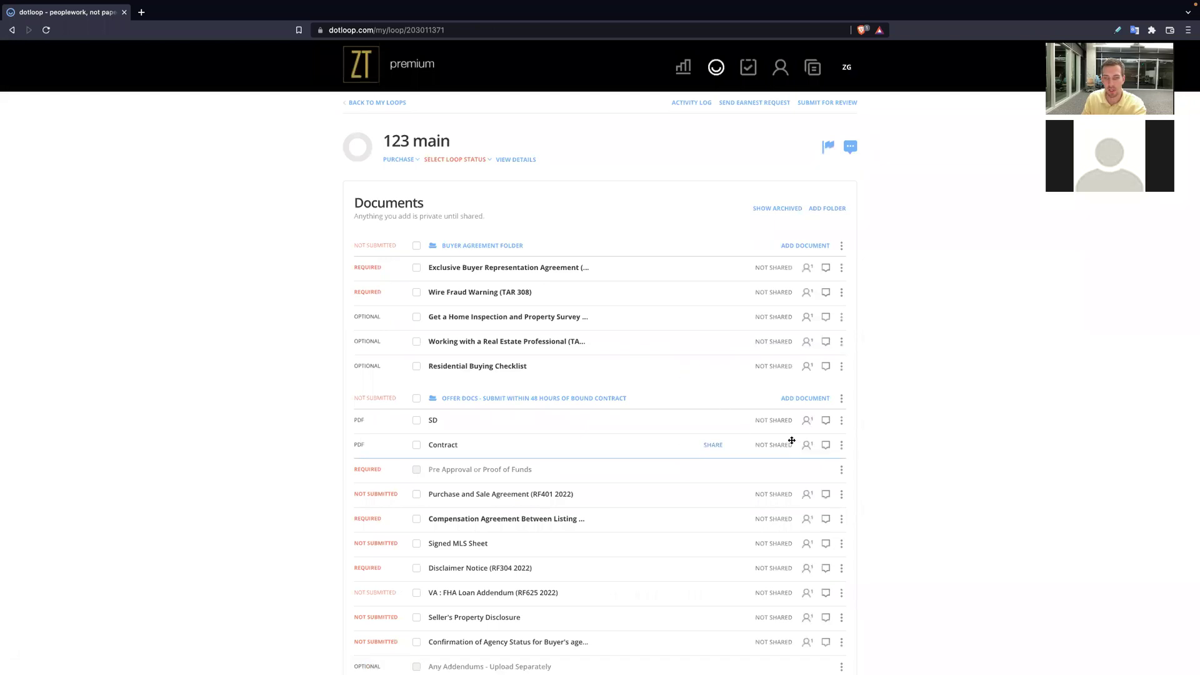
- Examine the document history of the SD file, including its viewing entry and time stamp, and close it
left_click(842, 422)
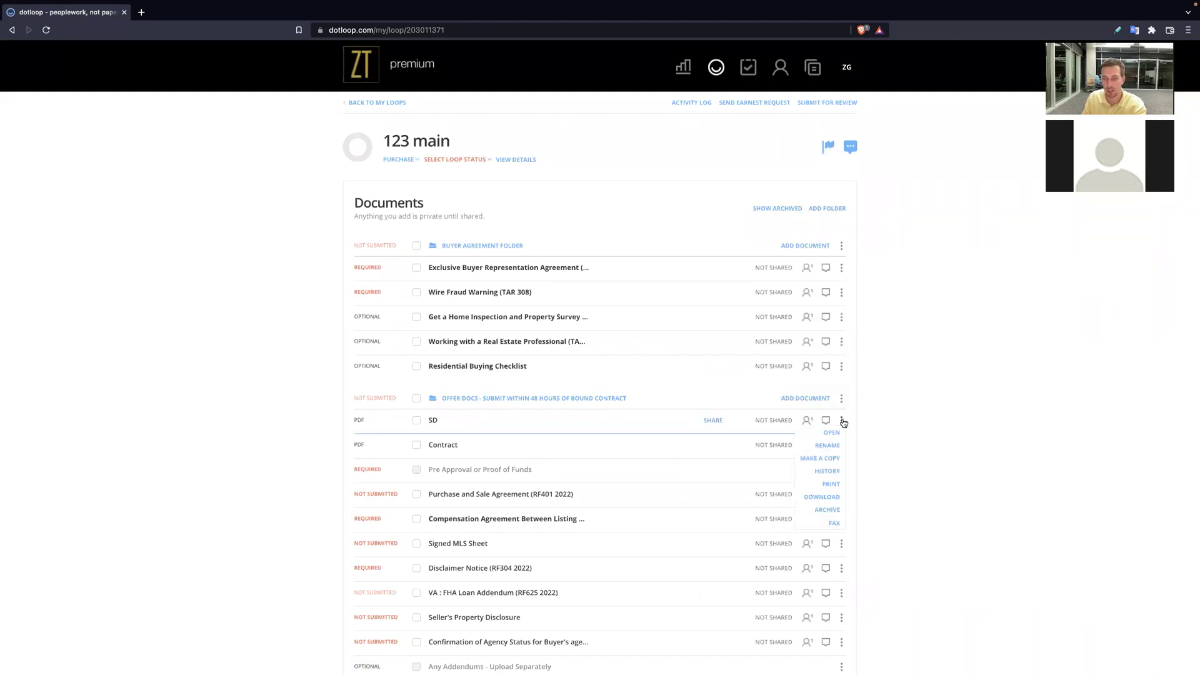
left_click(835, 474)
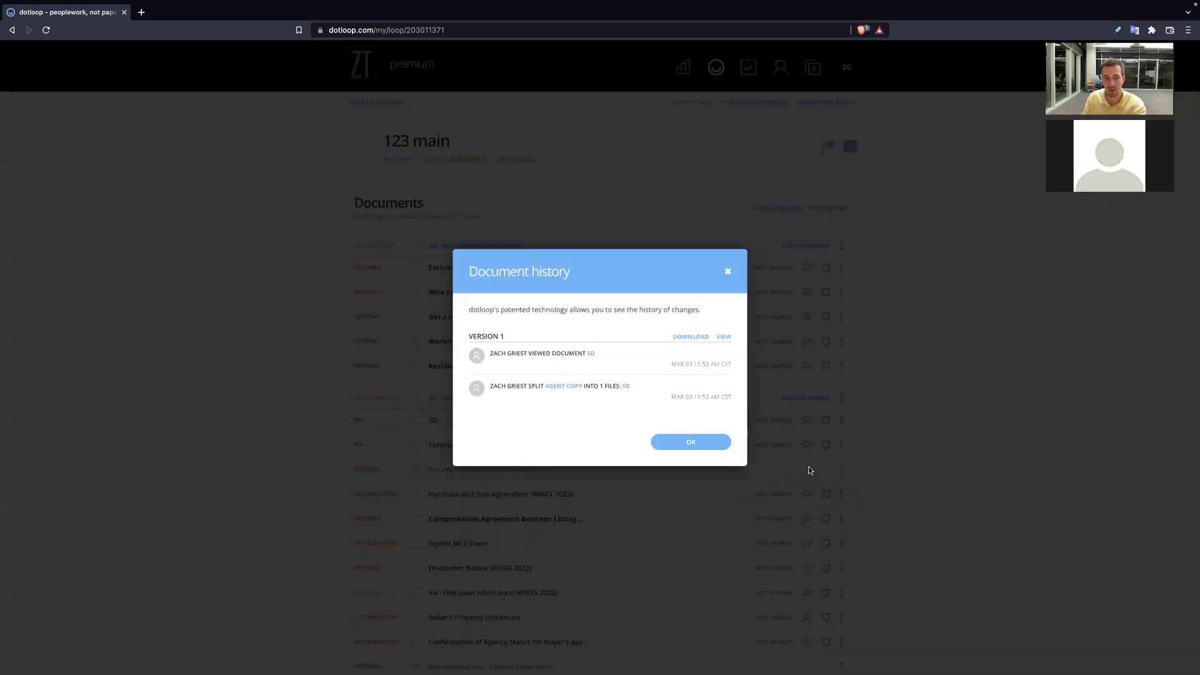
left_click_drag(489, 355, 598, 357)
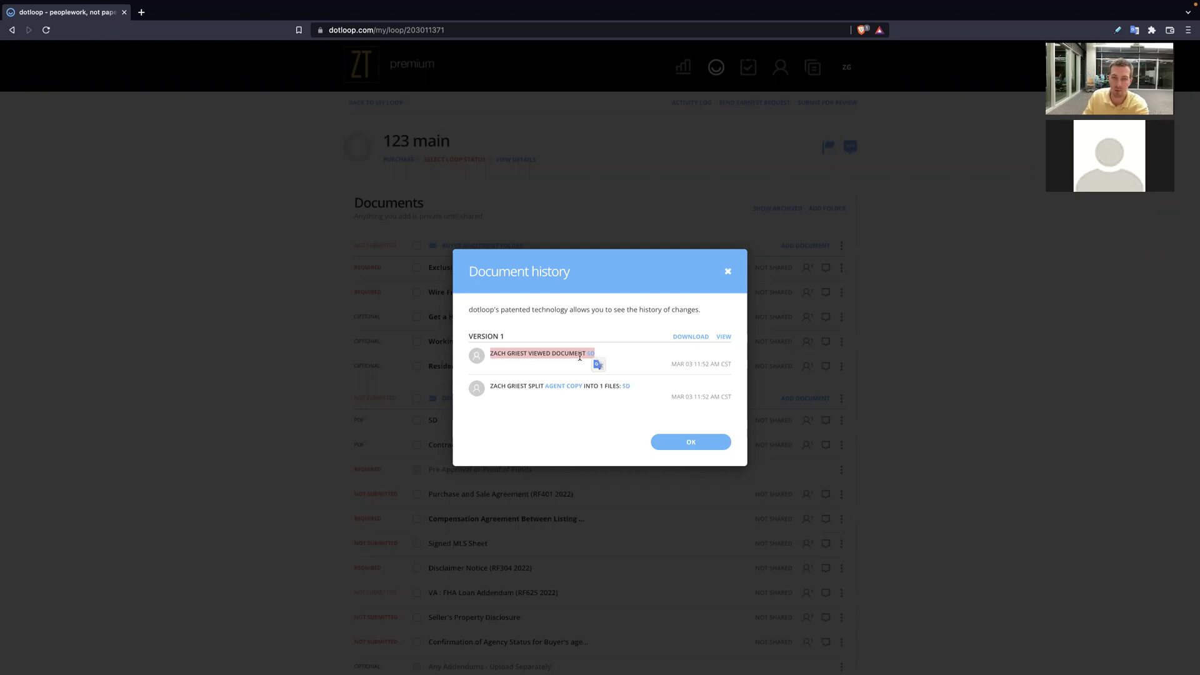
left_click_drag(671, 364, 728, 363)
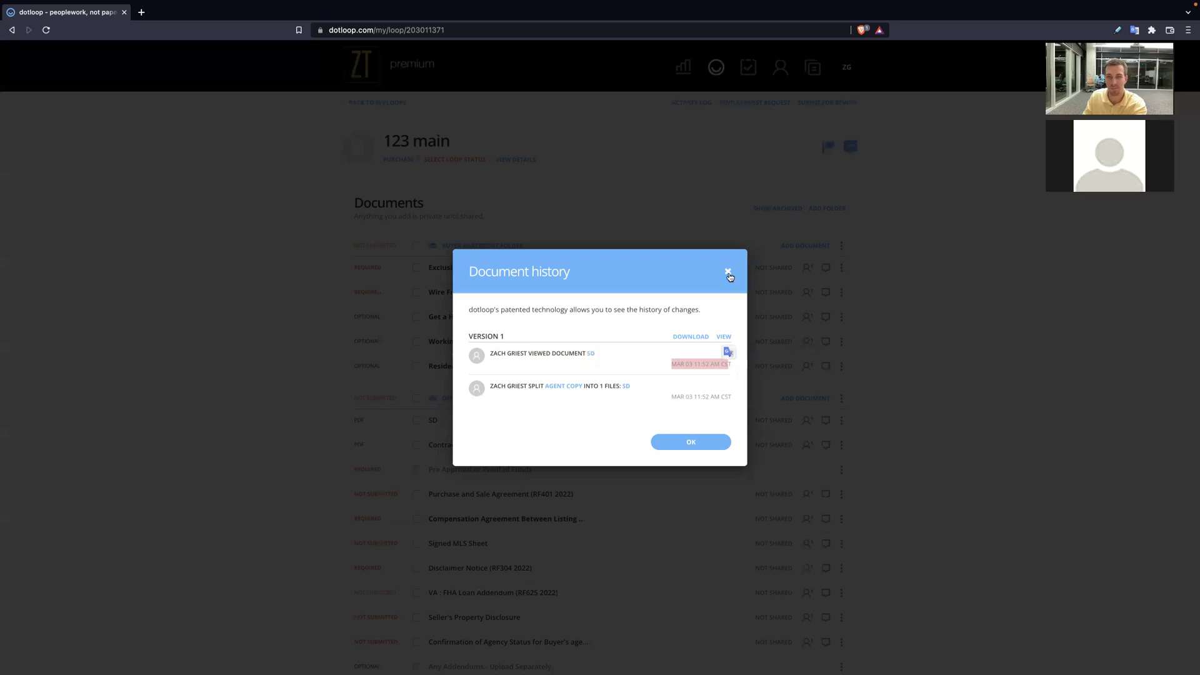
left_click(728, 274)
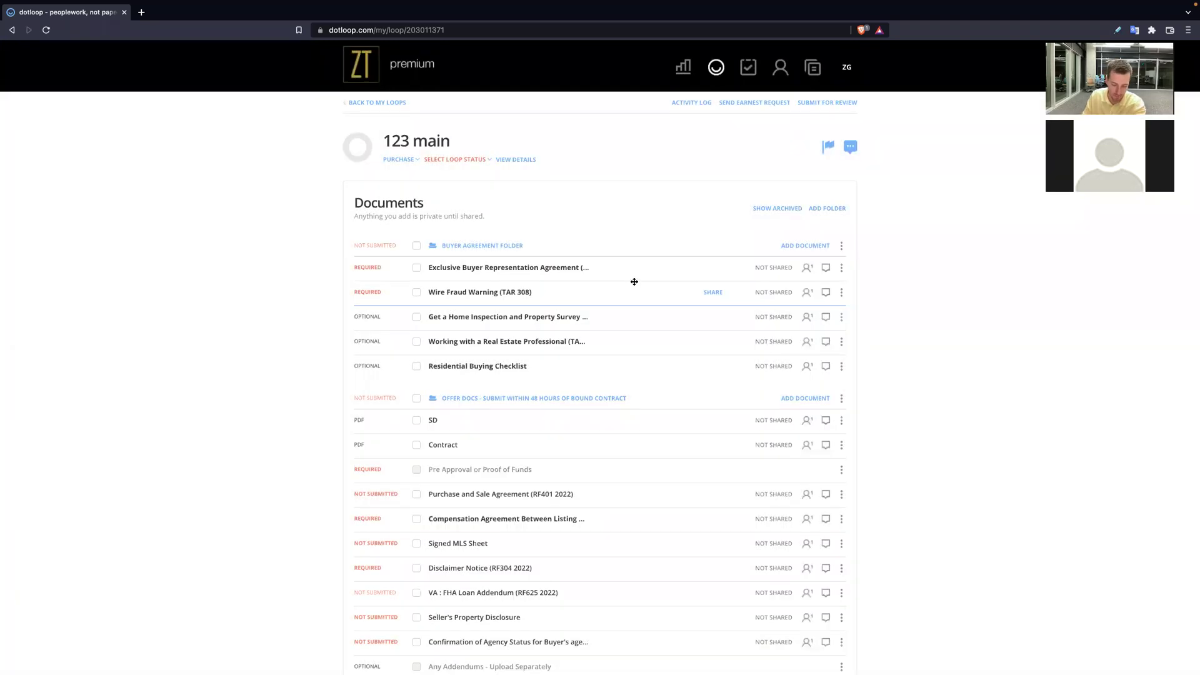